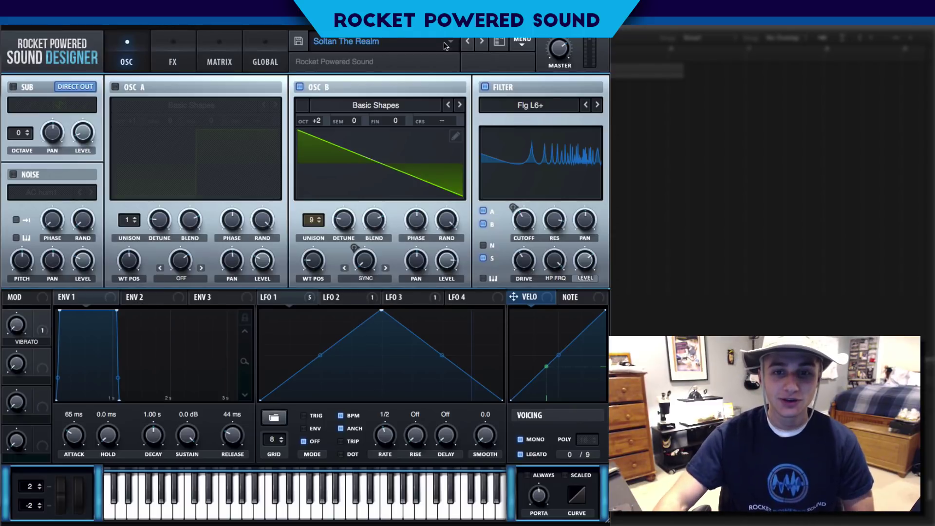
Load the Init Preset from Serum's main menu to start from a single default saw.
left_click(520, 44)
left_click(543, 88)
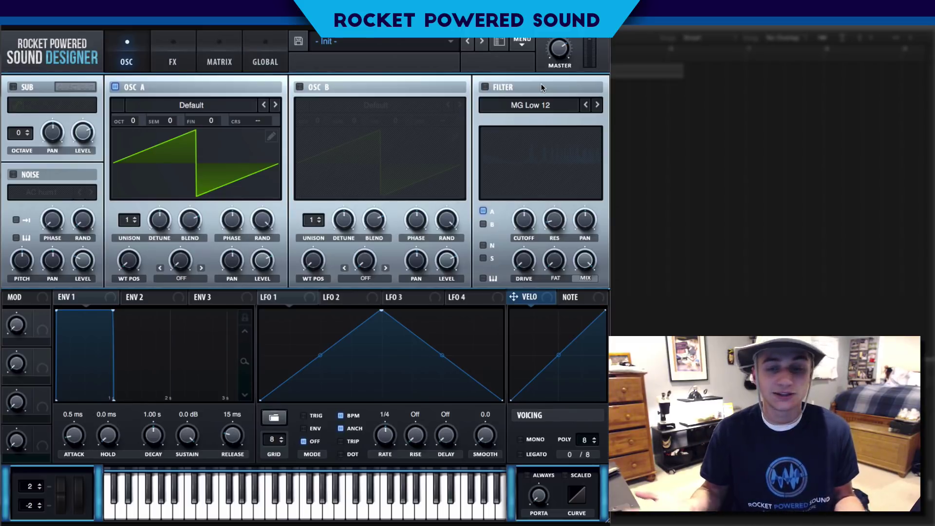
Load Analog > Basic Shapes into oscillator A and sweep WT POS to the saw shape.
left_click_drag(542, 25, 500, 25)
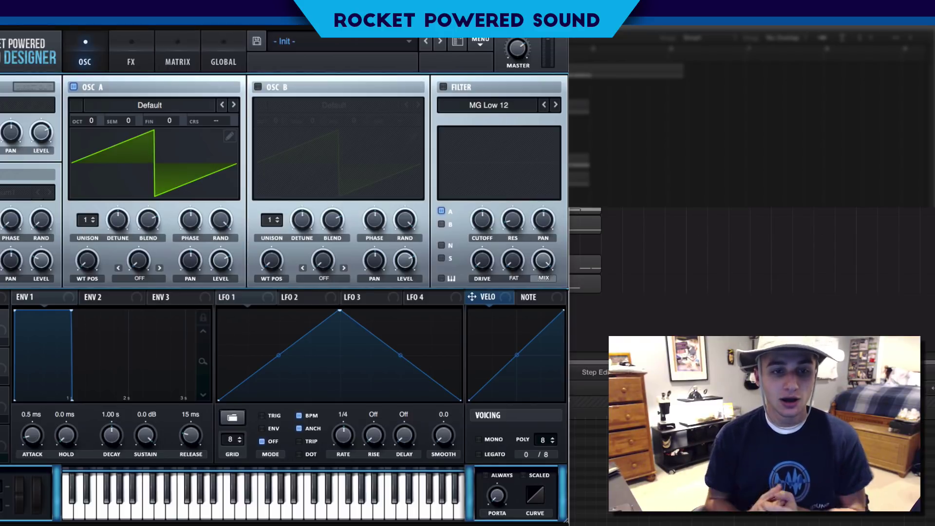
left_click(176, 105)
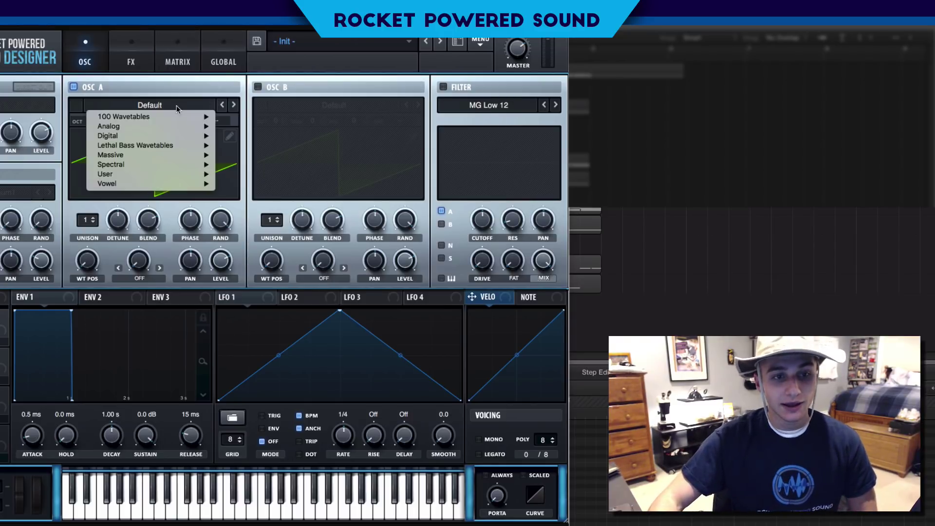
mouse_move(183, 124)
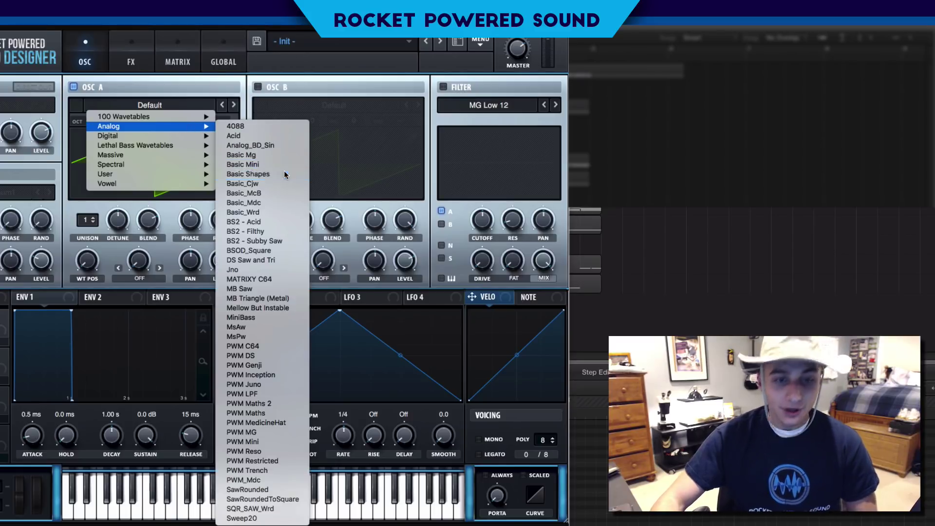
left_click(284, 171)
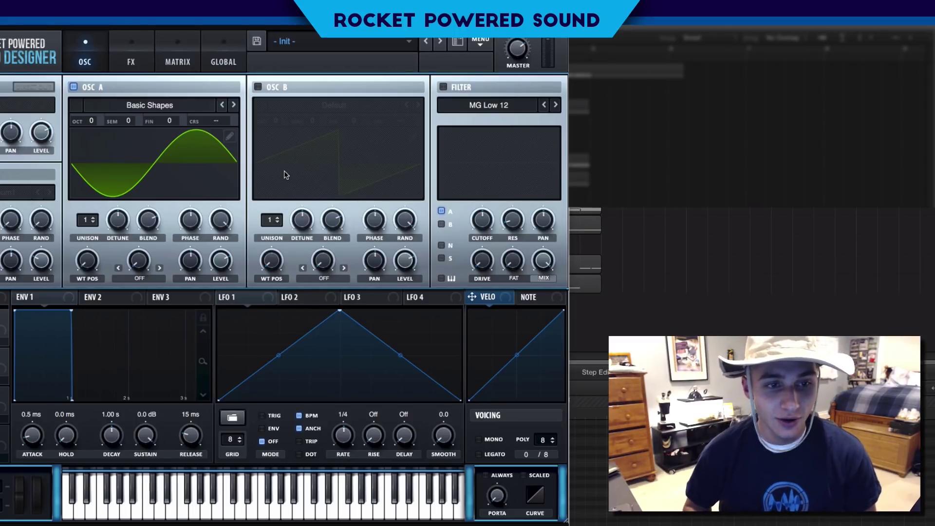
left_click_drag(87, 260, 102, 210)
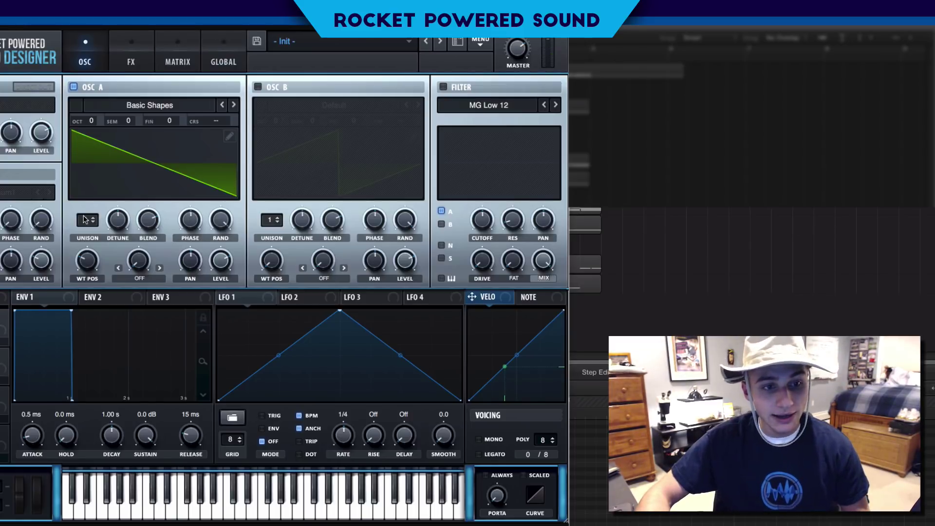
Give oscillator A 9 unison voices, set their detune, and adjust the random phase amount.
left_click_drag(87, 219, 89, 135)
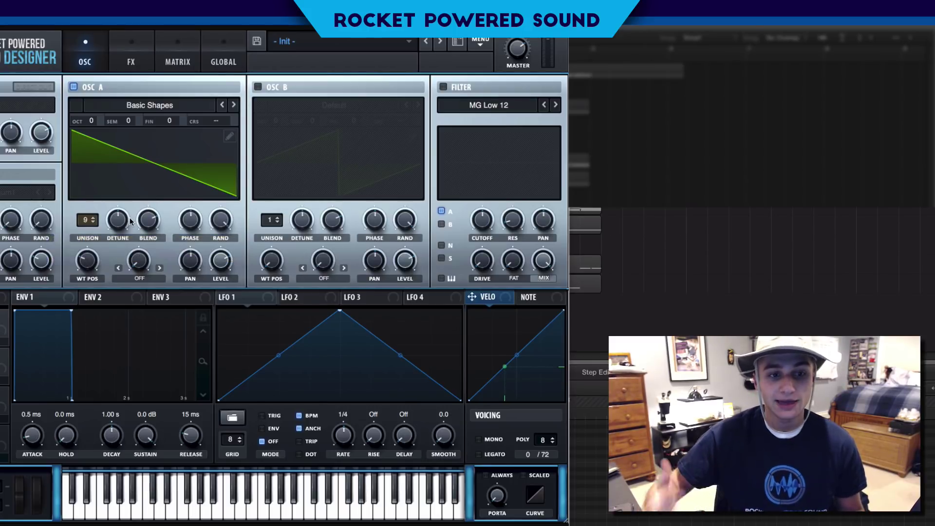
left_click_drag(124, 223, 114, 236)
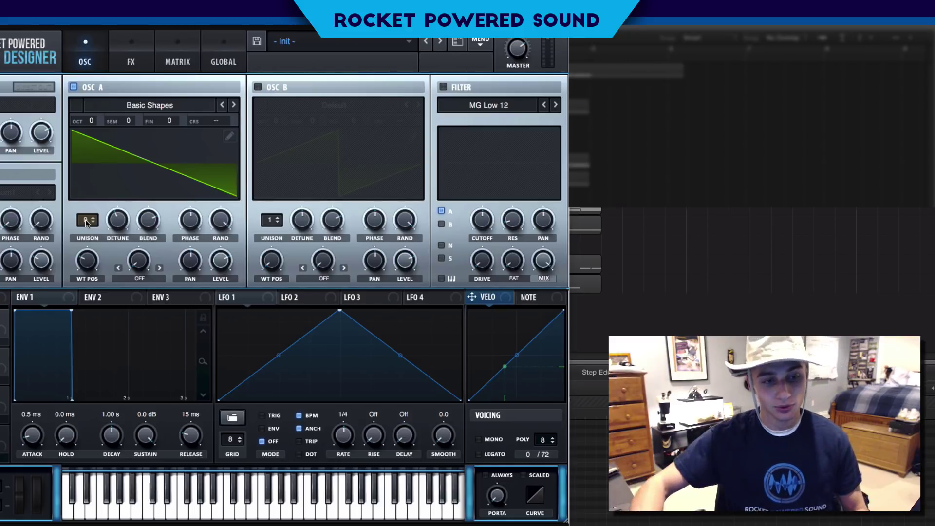
left_click(93, 219)
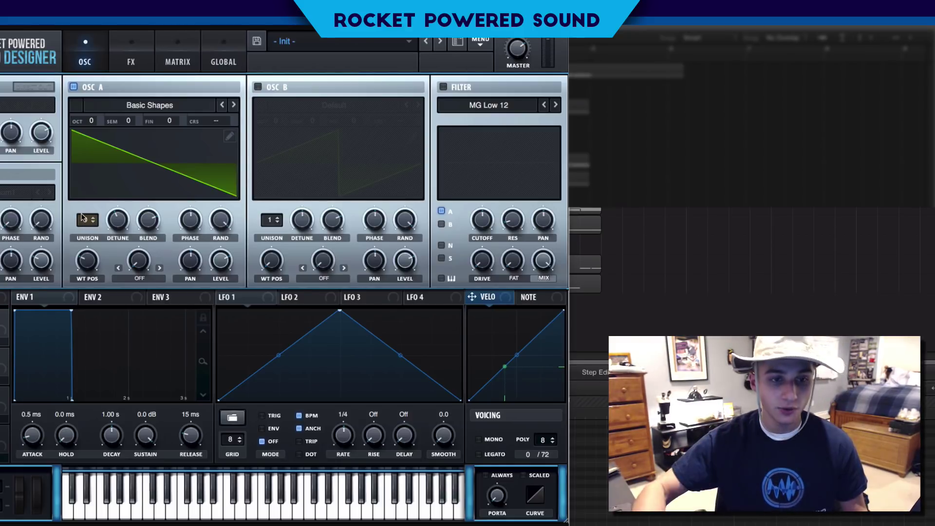
mouse_move(89, 224)
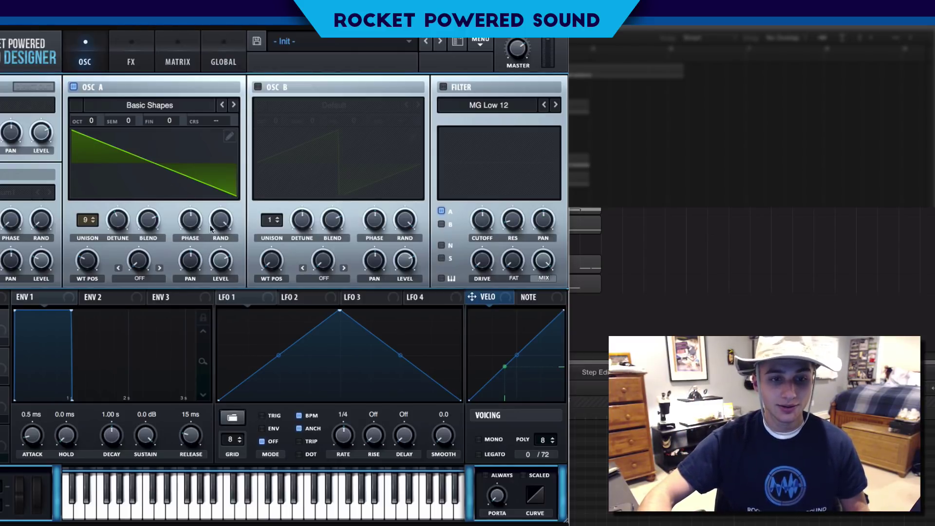
mouse_move(221, 224)
left_mouse_down()
mouse_move(222, 342)
mouse_move(232, 266)
mouse_move(222, 268)
mouse_move(227, 277)
left_mouse_up()
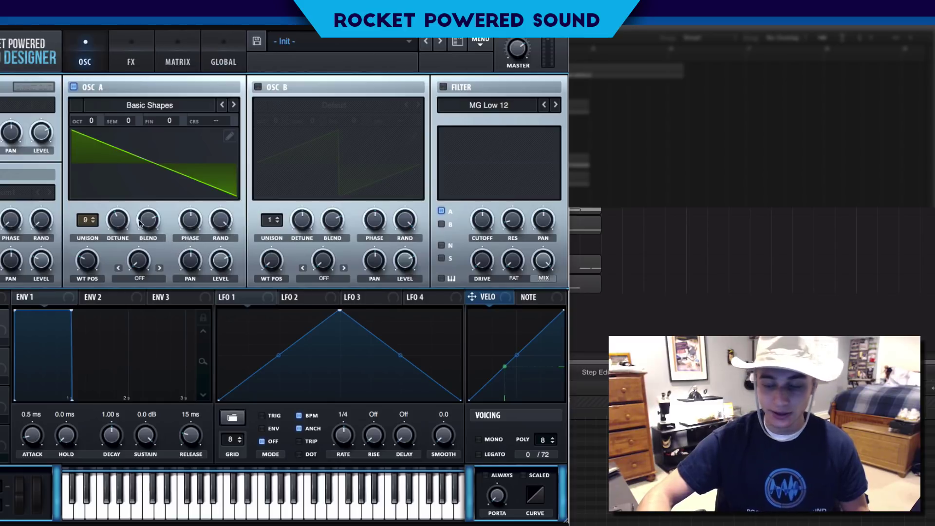
Drop oscillator A's unison detune to 0.05 and choose Sync as its warp mode.
mouse_move(118, 236)
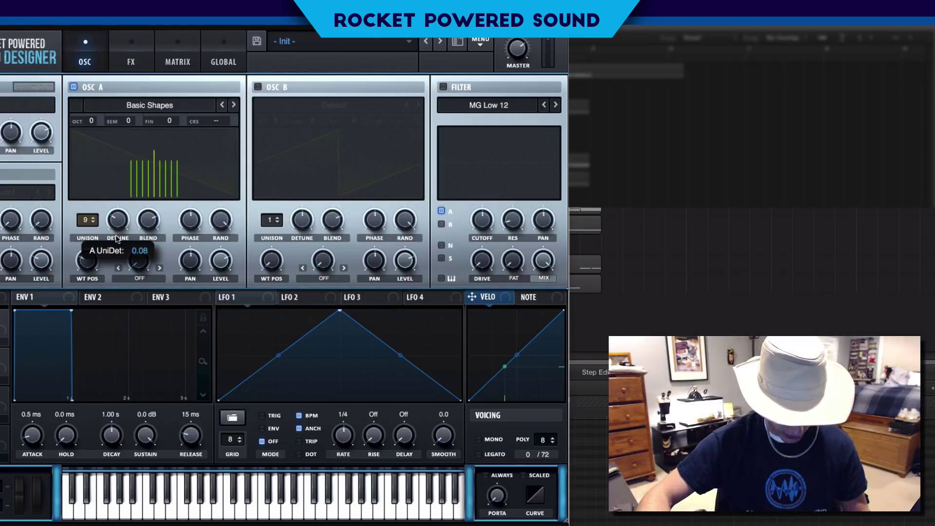
left_click_drag(116, 239, 113, 240)
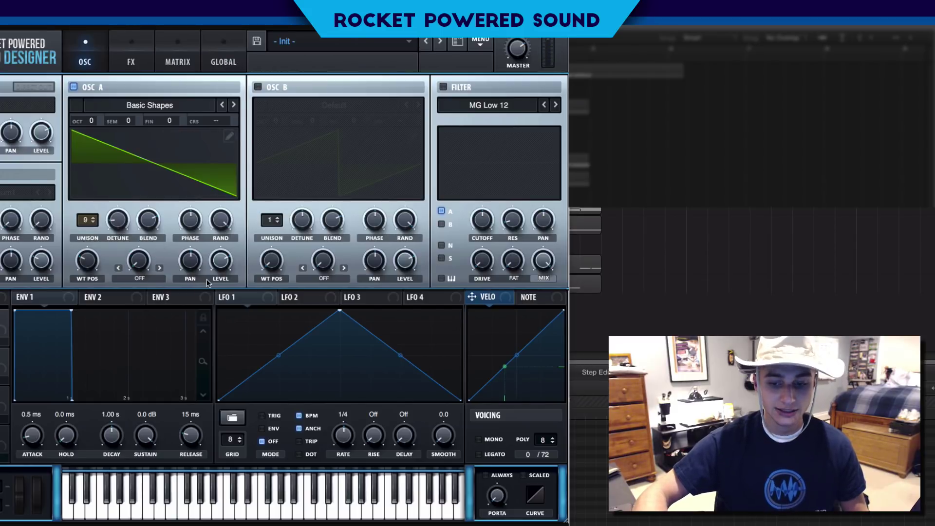
left_click(154, 280)
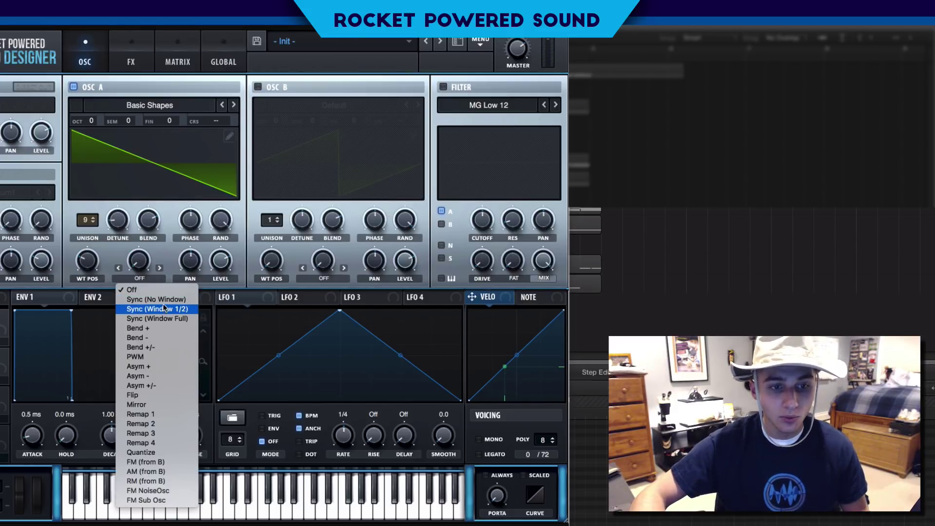
left_click(164, 300)
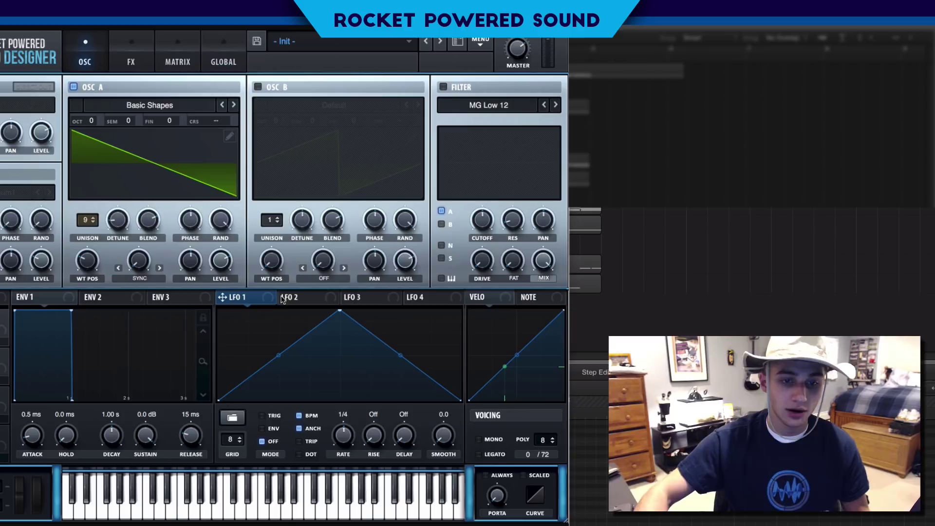
Route LFO 1 to the sync warp, reshape it into a sloped trapezoid, and set TRIG mode.
left_click_drag(260, 297, 154, 263)
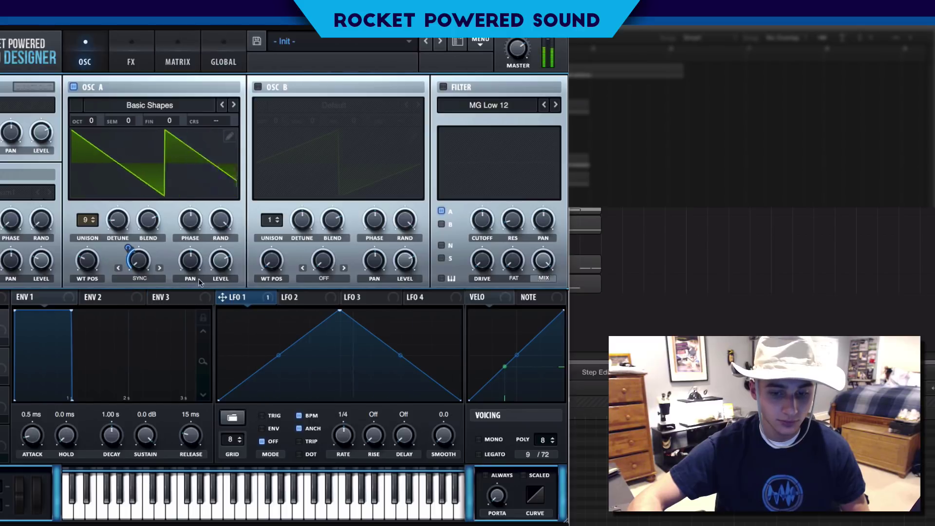
left_click_drag(340, 311, 261, 282)
double_click(388, 330)
left_click_drag(388, 329, 432, 311)
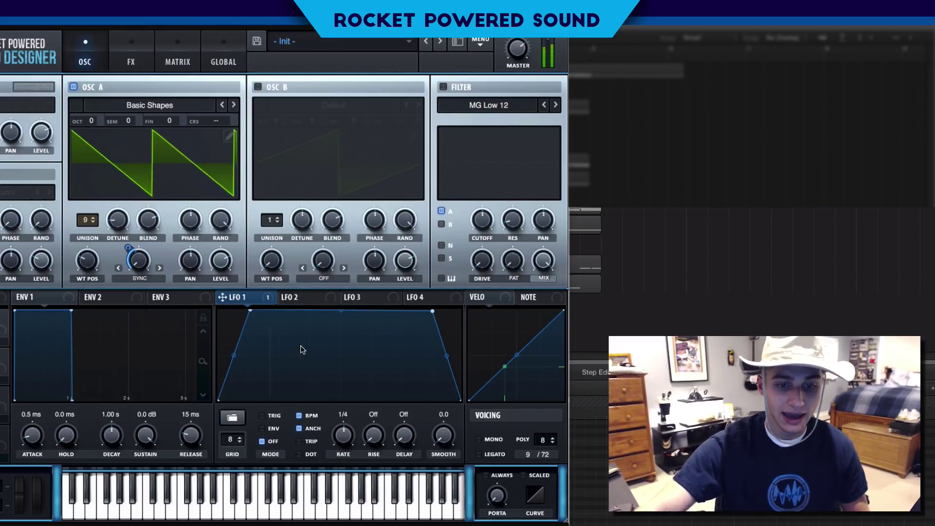
left_click_drag(432, 311, 434, 323)
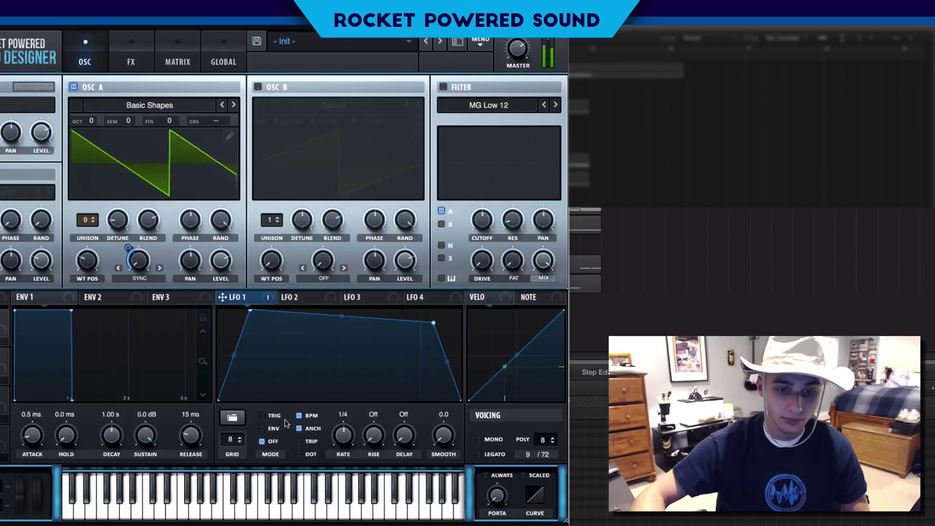
left_click(262, 415)
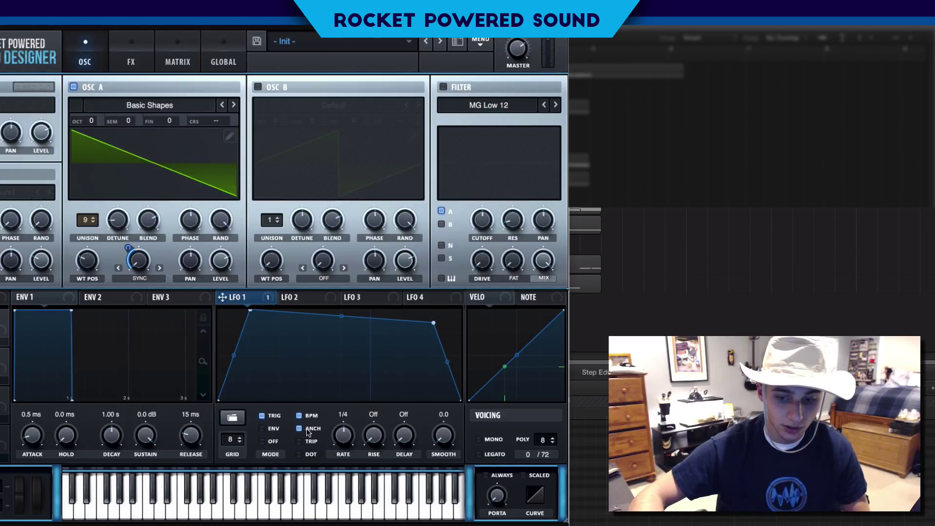
left_click(301, 297)
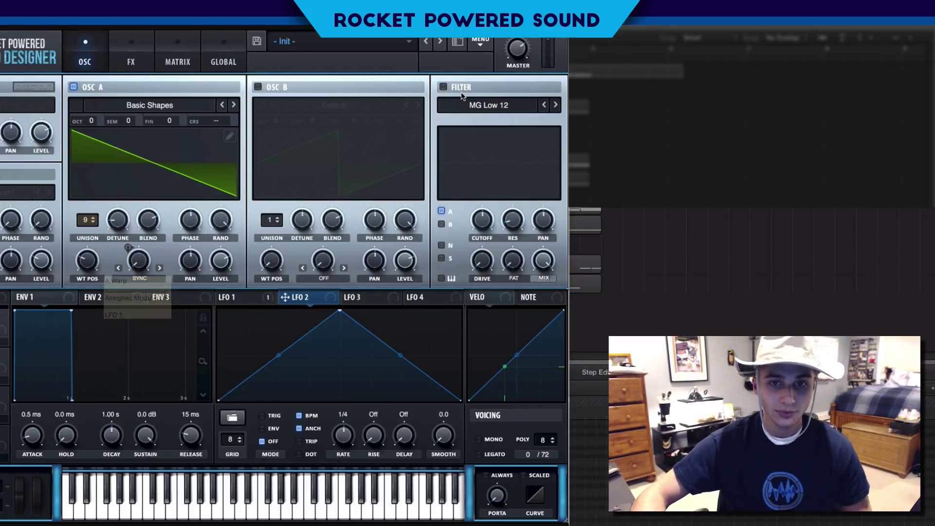
Enable the filter as a Flg L6+ flanger, raise the high-pass frequency, and set resonance to 68%.
left_click(444, 86)
left_click(473, 105)
mouse_move(492, 139)
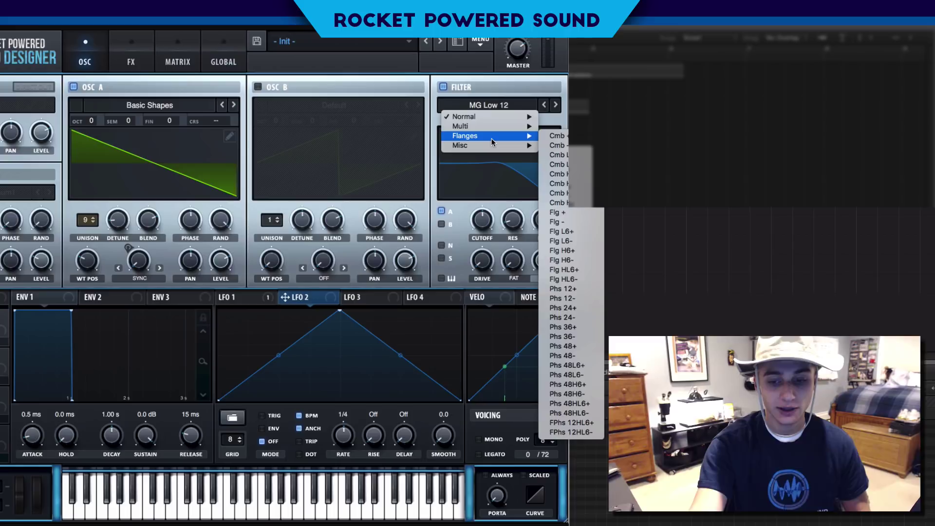
left_click(593, 236)
left_click_drag(512, 219, 509, 197)
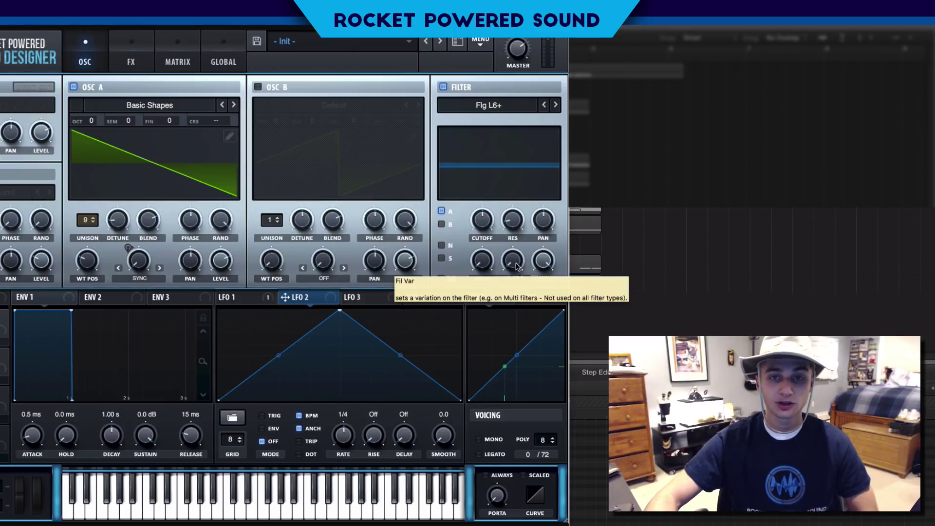
left_click_drag(515, 263, 554, 79)
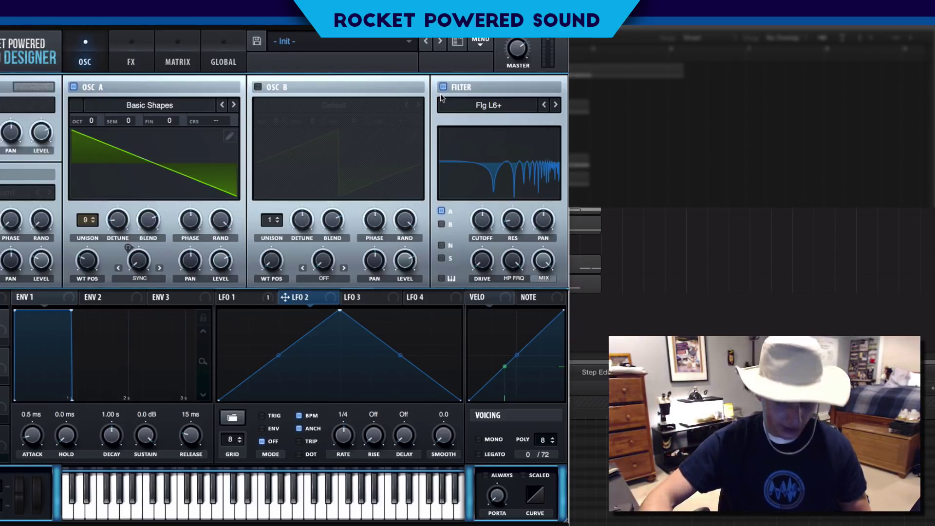
left_click_drag(512, 223, 534, 145)
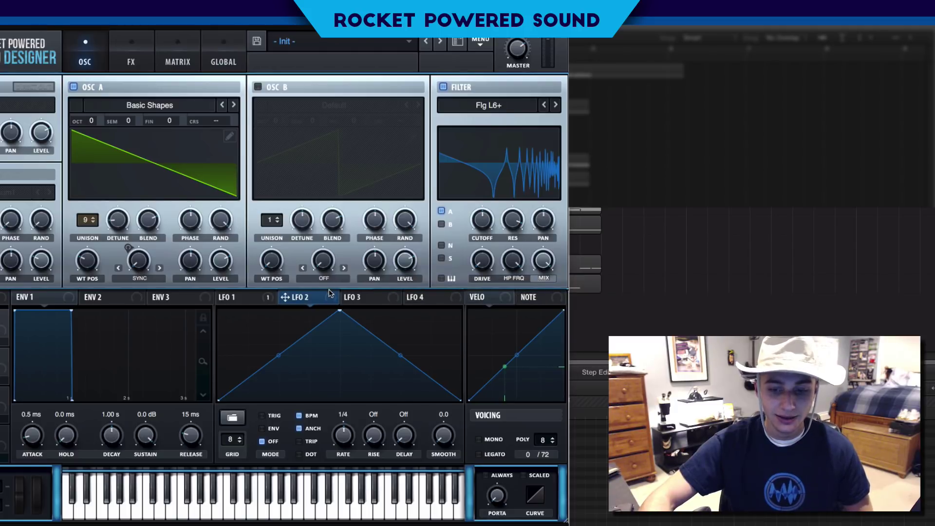
Route LFO 2 to the filter cutoff, leaving it free-running rather than retriggered, at a 1/2 rate.
left_click_drag(326, 299, 478, 225)
right_click(483, 217)
left_click(511, 250)
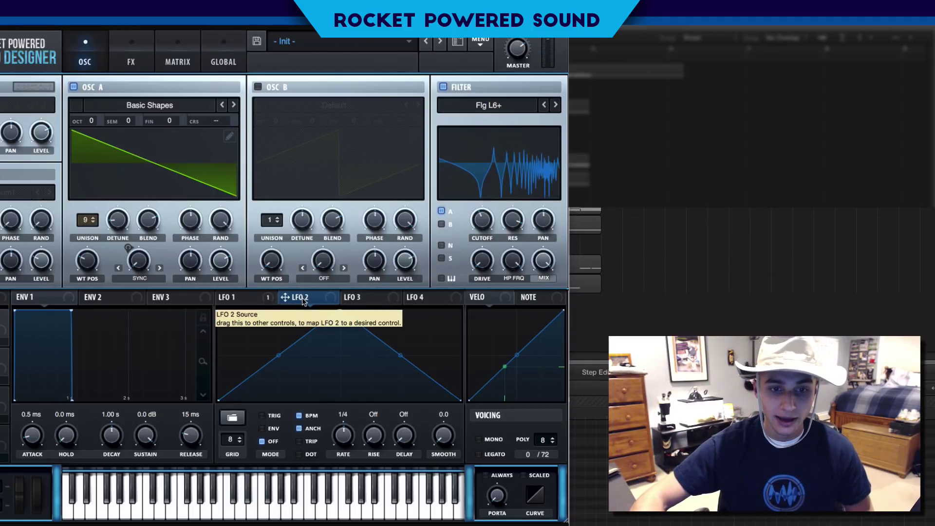
left_click_drag(301, 300, 454, 224)
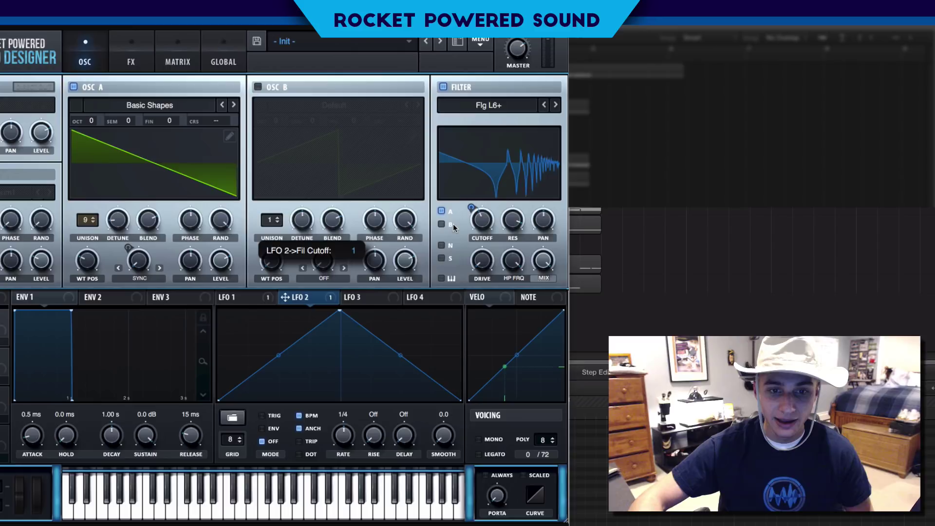
left_click(272, 415)
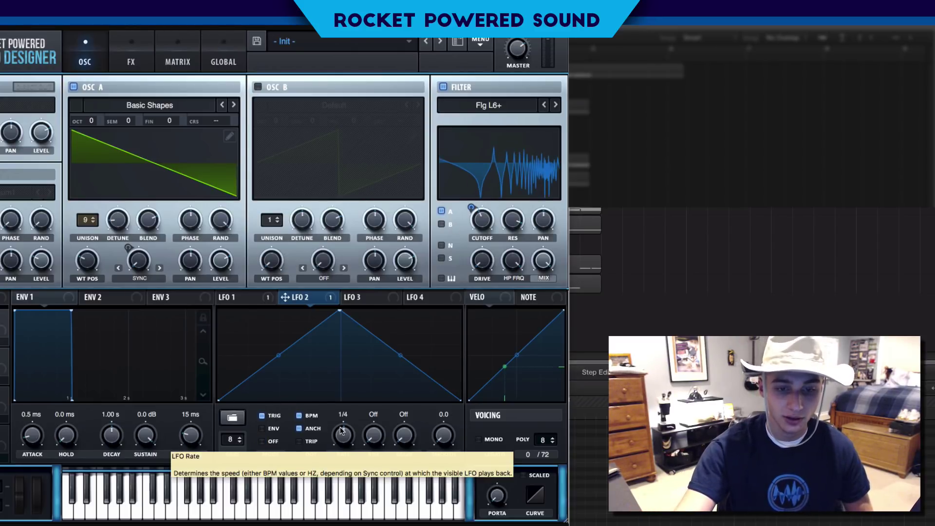
left_click(266, 441)
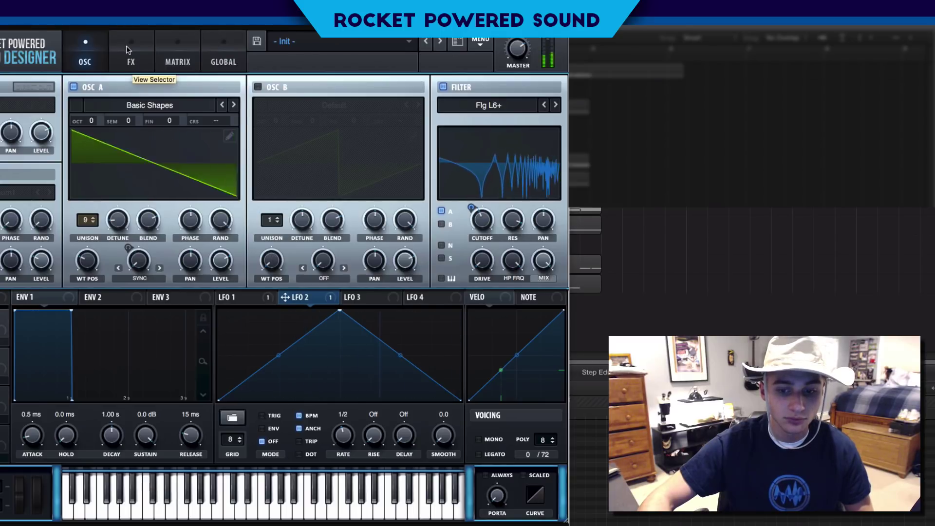
Raise oscillator A by +2 octaves and add an EQ to the FX rack.
left_click_drag(91, 121, 100, 103)
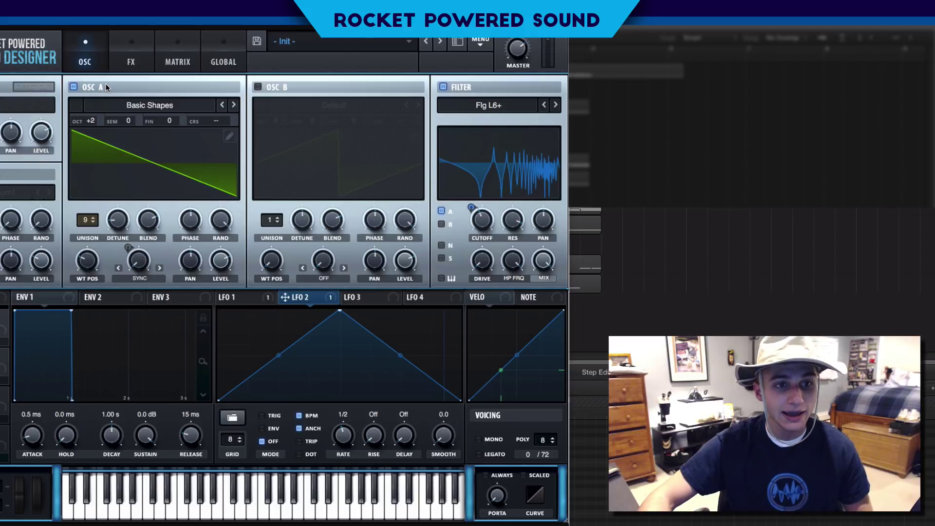
left_click(116, 66)
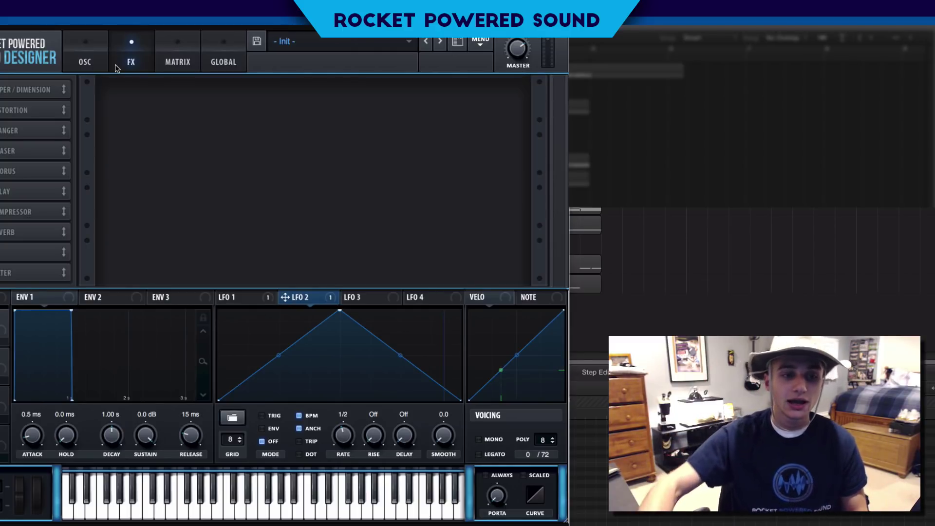
left_click(89, 52)
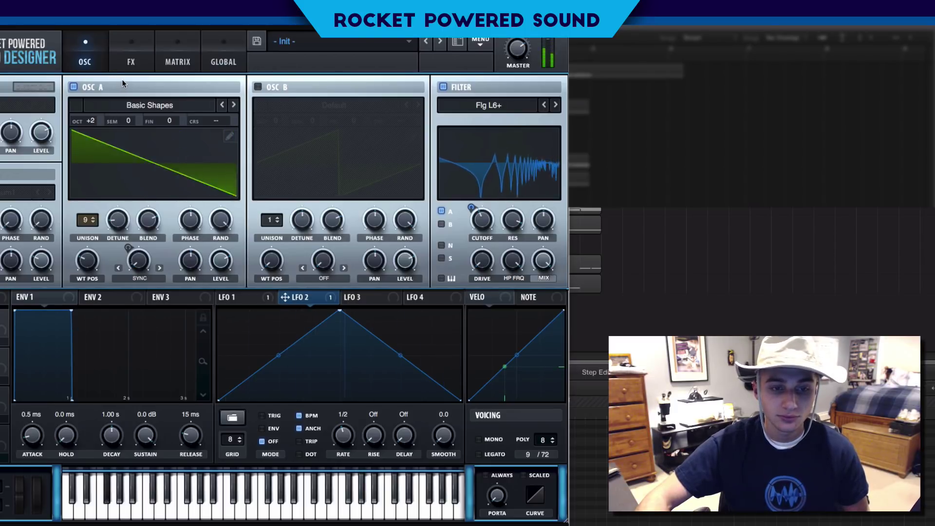
mouse_move(139, 255)
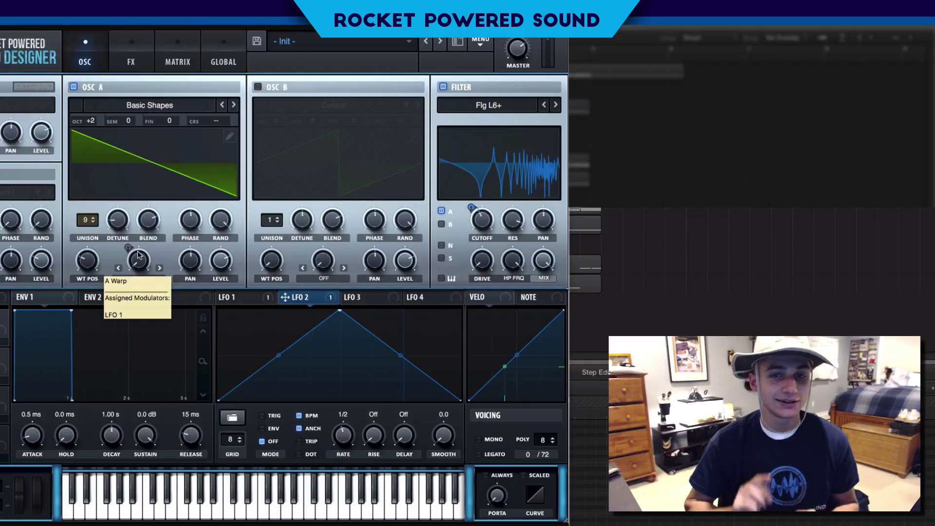
left_click(135, 63)
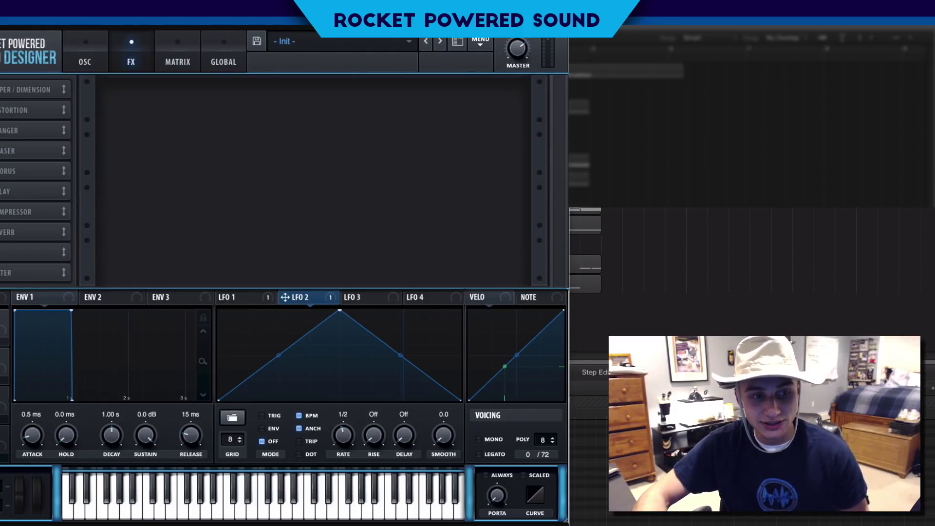
left_click(5, 252)
Move the EQ to the start of the chain and make band 1 a peak at about 1344 Hz.
left_click_drag(27, 252, 25, 64)
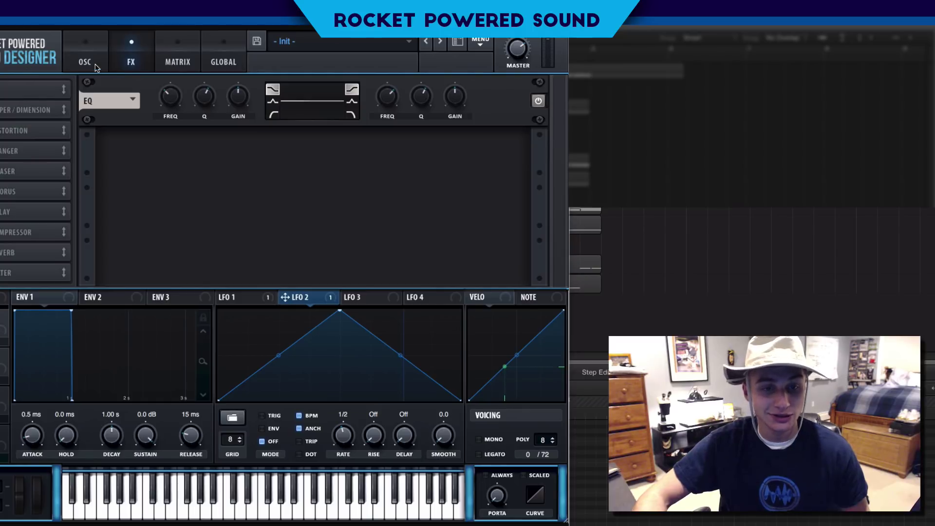
left_click(272, 101)
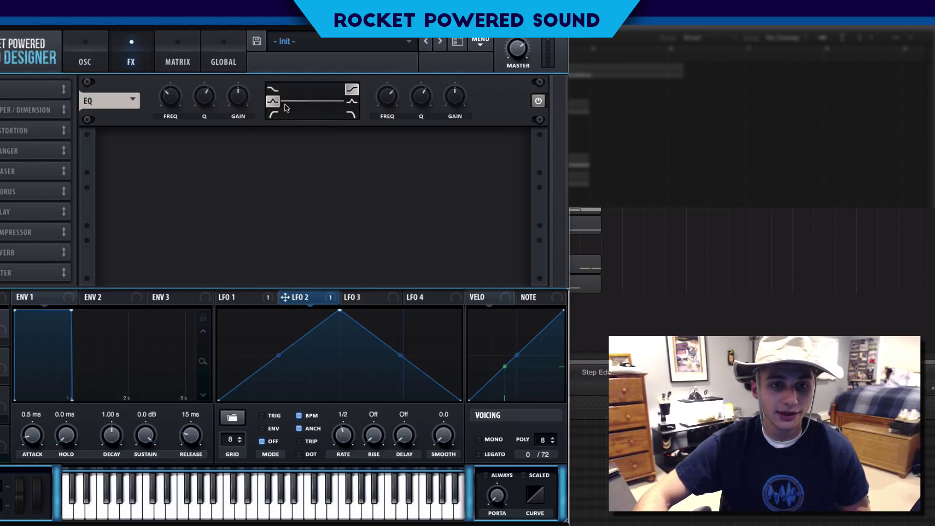
left_click_drag(238, 98, 232, 185)
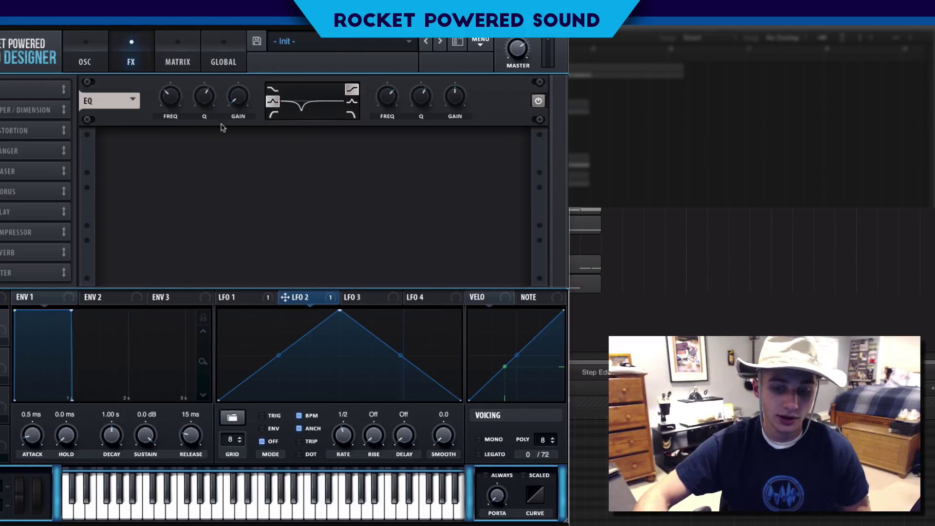
left_click_drag(182, 92, 184, 61)
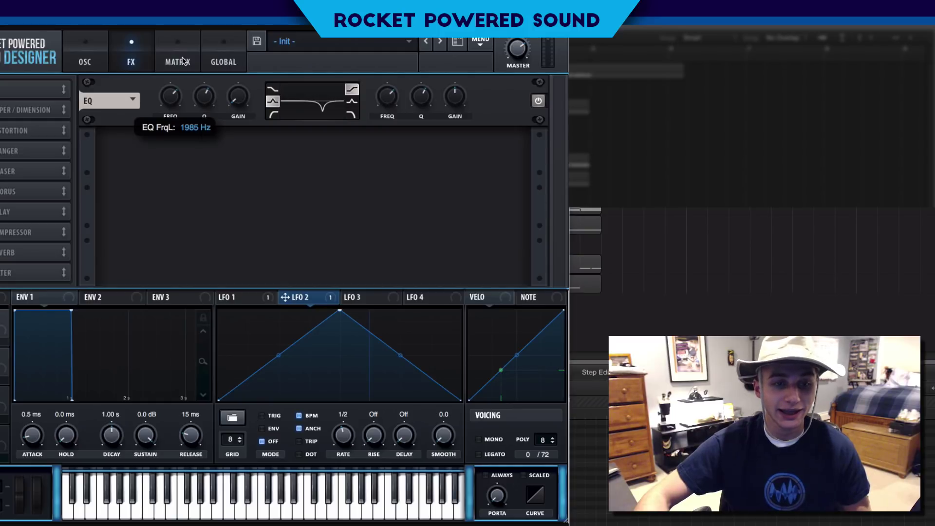
Modulate the low band frequency with LFO 2 at -30 depth, boost its gain, and set Q to 49%.
left_click_drag(287, 297, 153, 103)
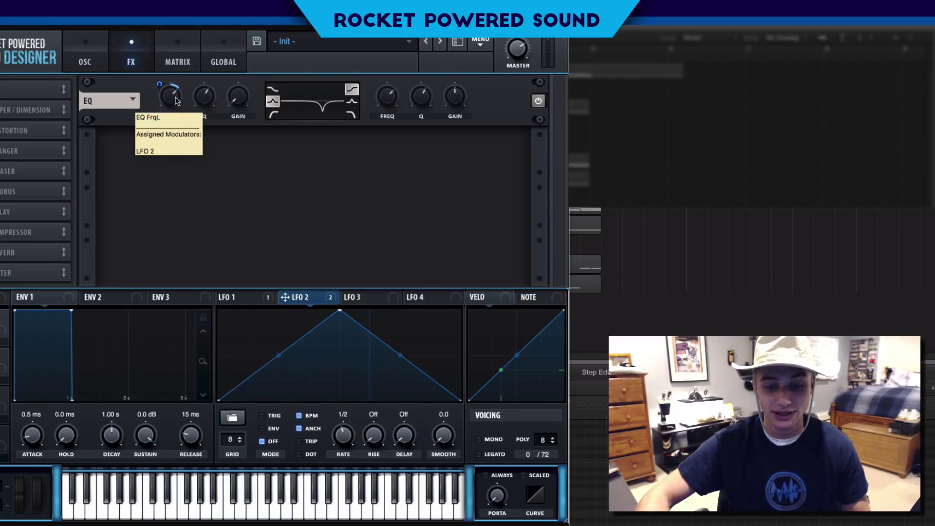
left_click_drag(174, 100, 178, 103)
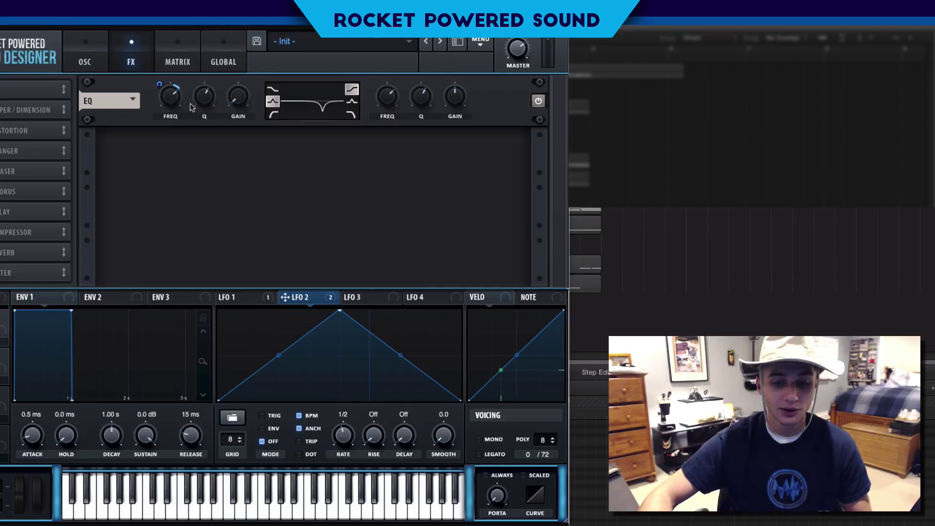
left_click_drag(242, 109, 223, 113)
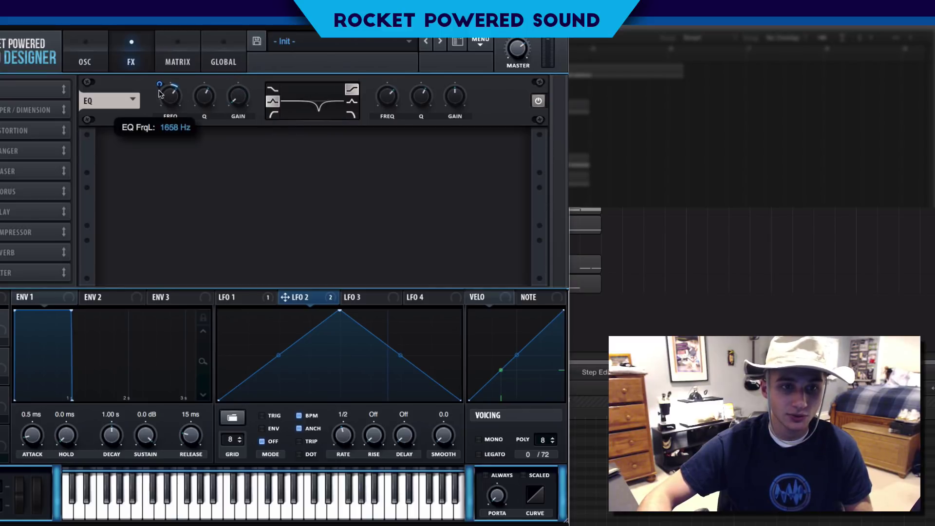
left_click_drag(159, 85, 153, 91)
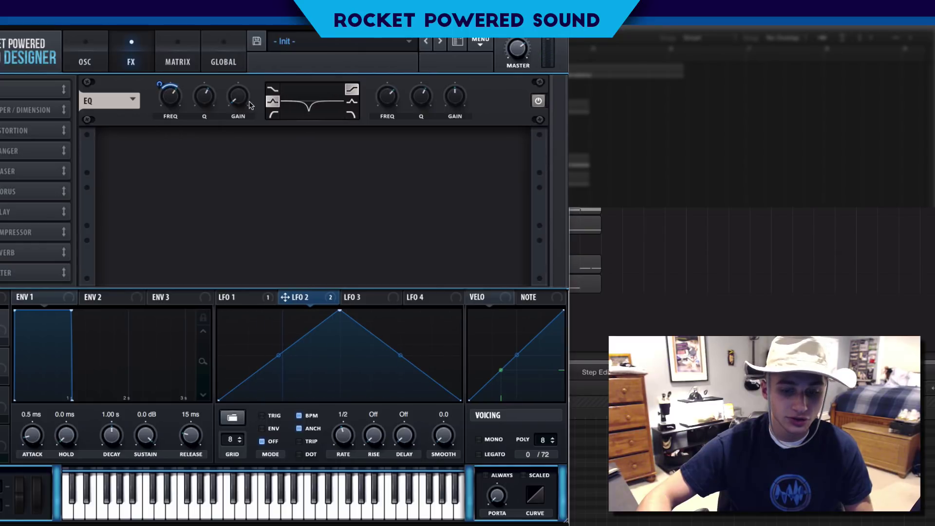
left_click_drag(204, 100, 203, 106)
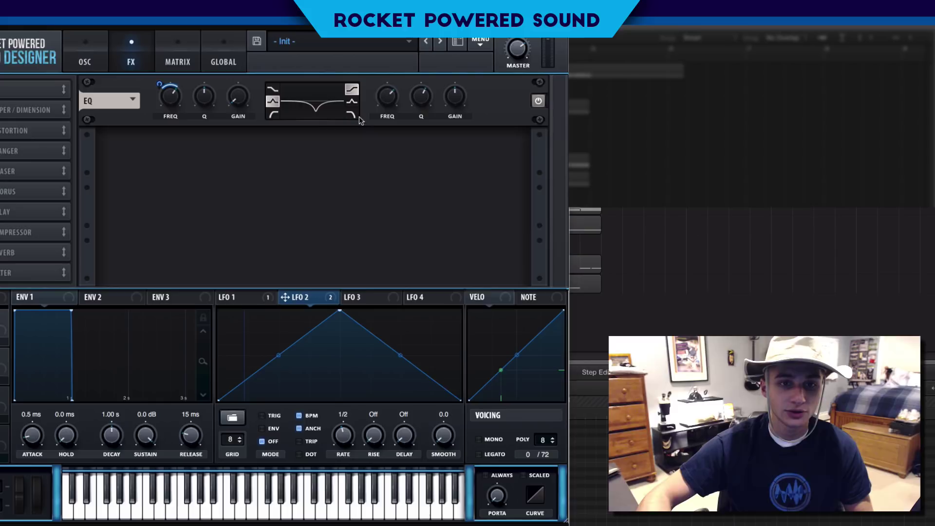
Make the EQ high band a 10.1 dB peak at 1024 Hz, with LFO 2 modulating its frequency at -4.
left_click(353, 102)
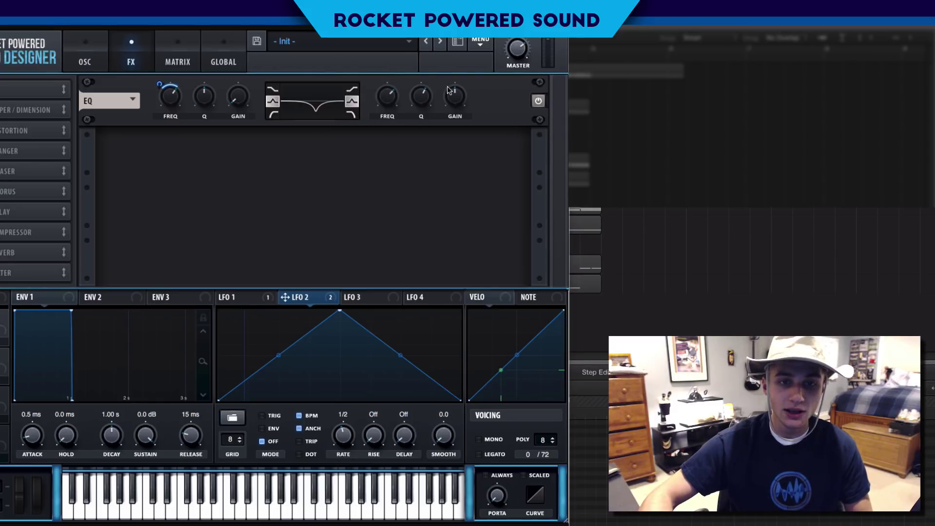
left_click_drag(455, 97, 460, 66)
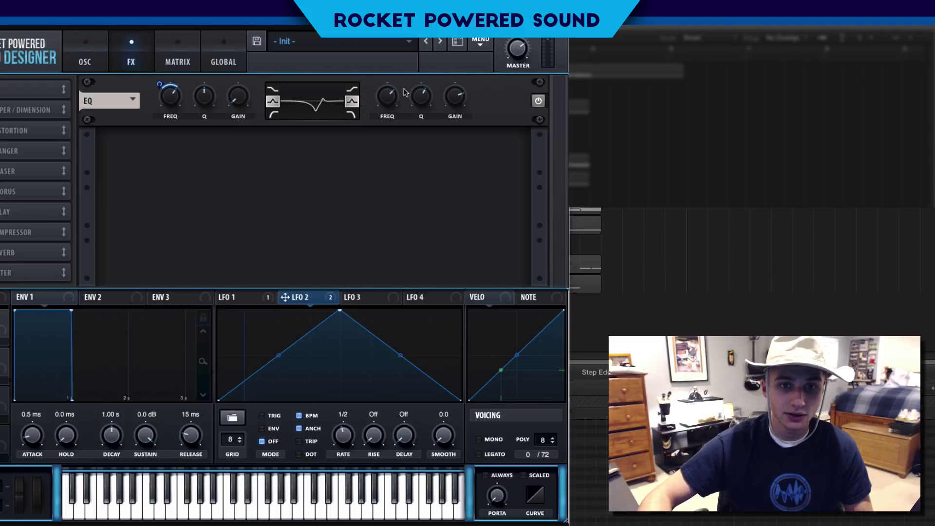
left_click_drag(389, 100, 385, 100)
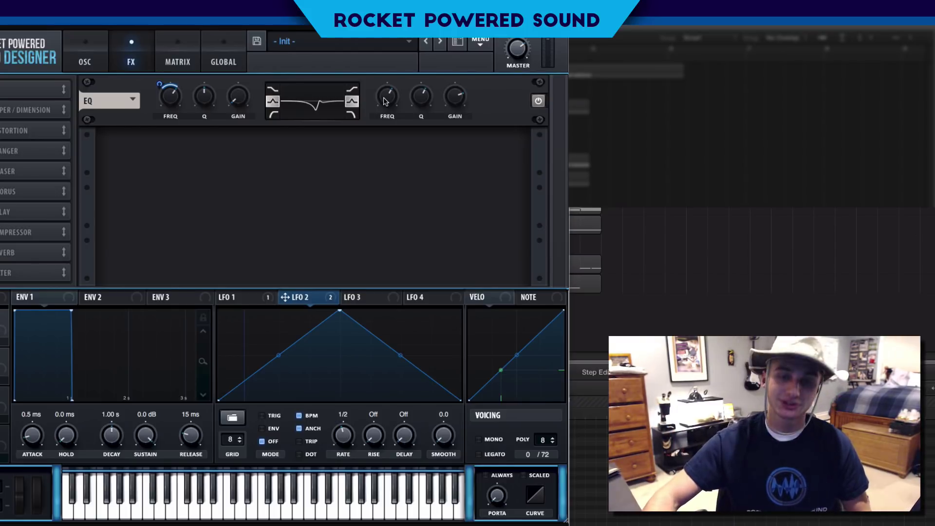
left_click_drag(313, 291, 349, 97)
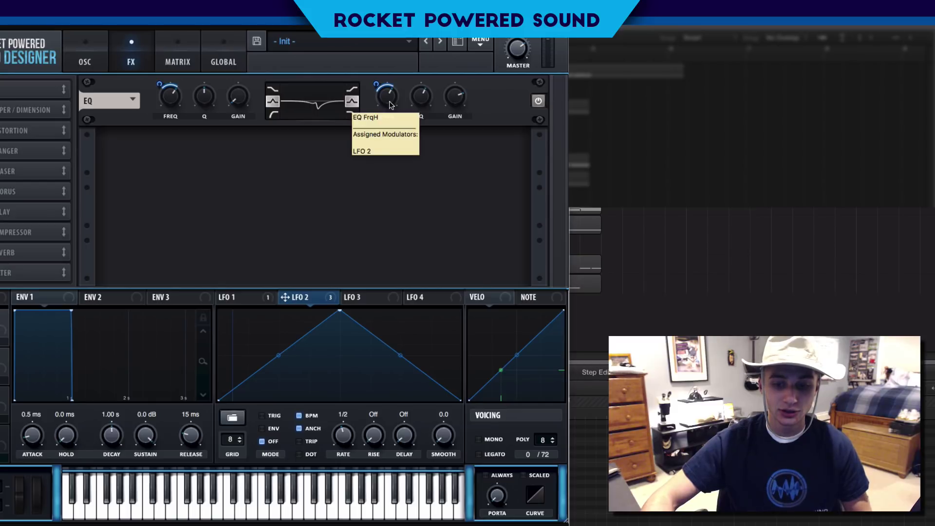
left_click_drag(390, 105, 377, 69)
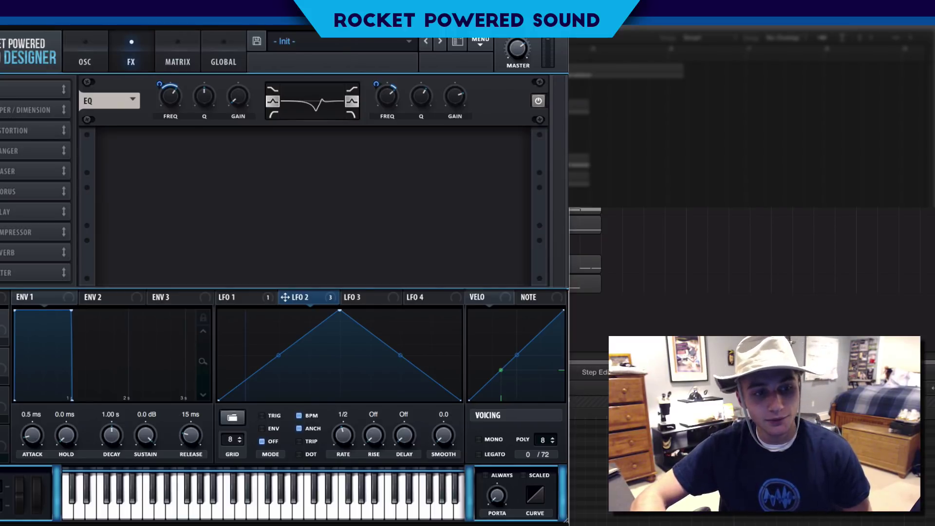
Add a Filter effect of the Reverb type and raise its cutoff.
left_click(9, 273)
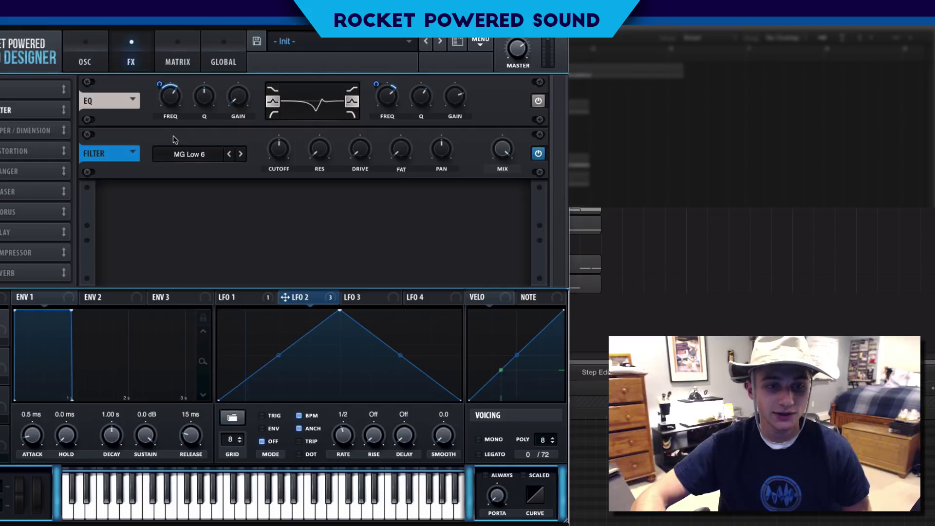
left_click(187, 154)
mouse_move(209, 195)
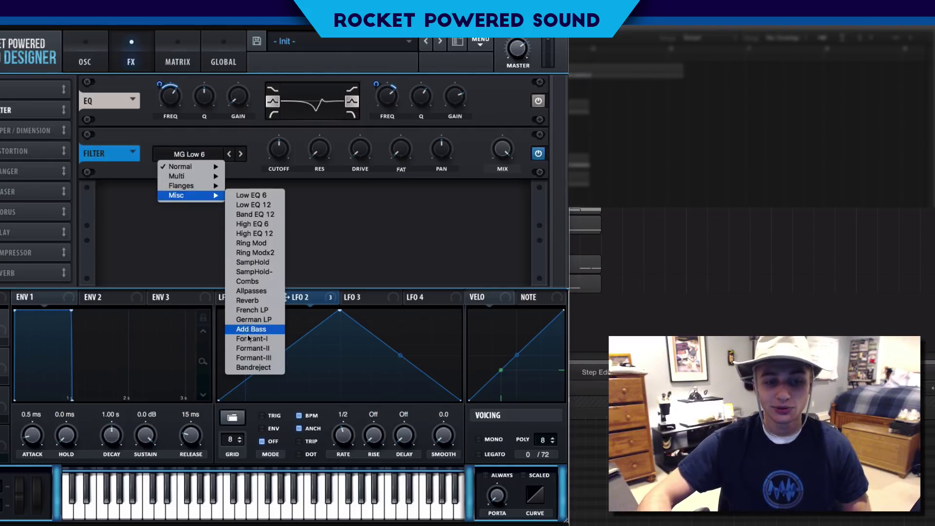
left_click(260, 300)
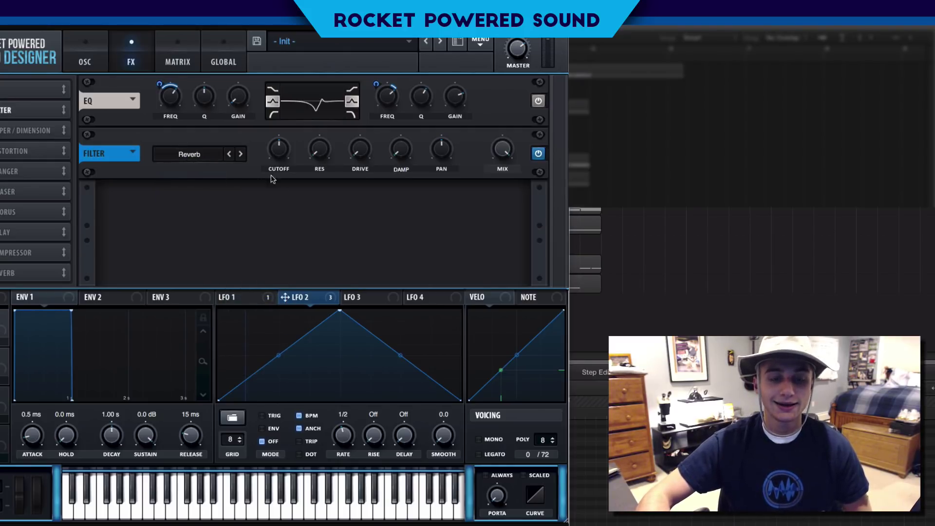
left_click_drag(287, 142, 289, 124)
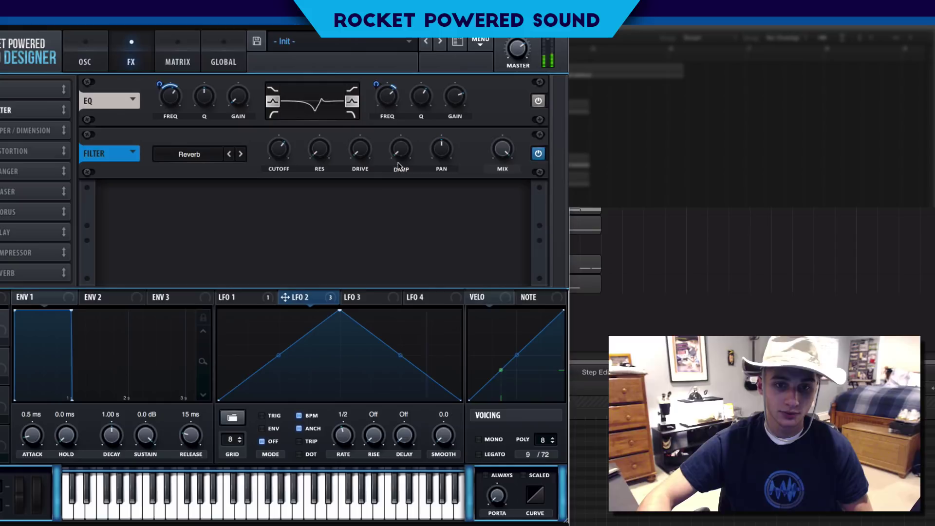
Assign LFO 2 to modulate the Filter effect's MIX knob.
mouse_move(280, 151)
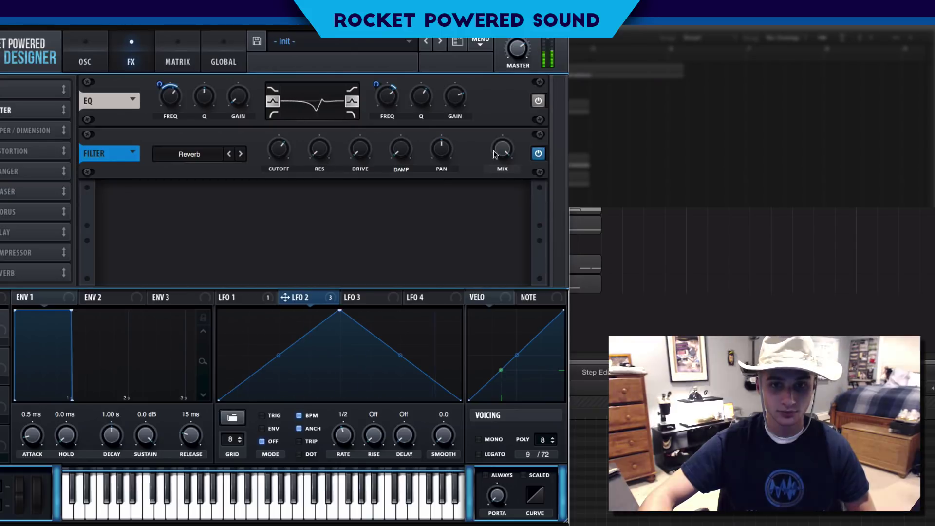
mouse_move(503, 152)
left_click_drag(227, 298, 479, 145)
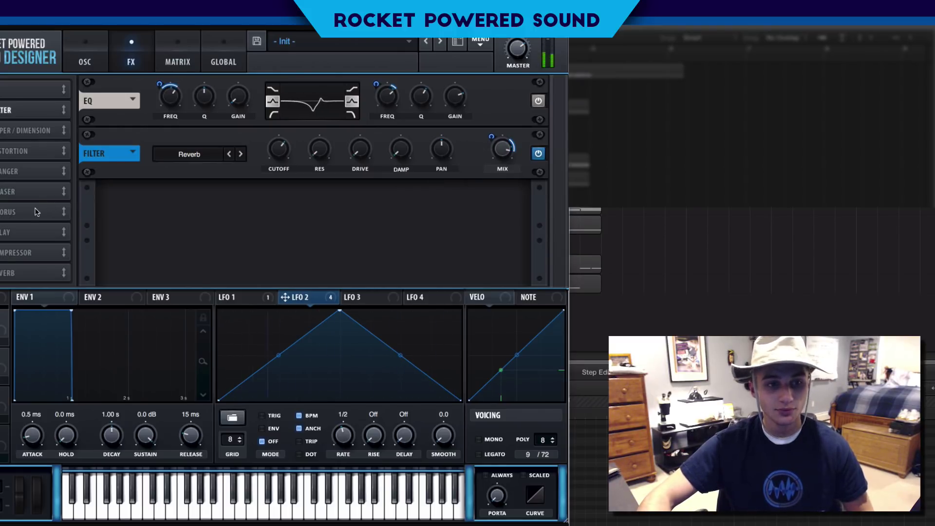
Enable a multiband Compressor after the Filter effect, with gain raised to about 9.6 dB.
left_click(21, 258)
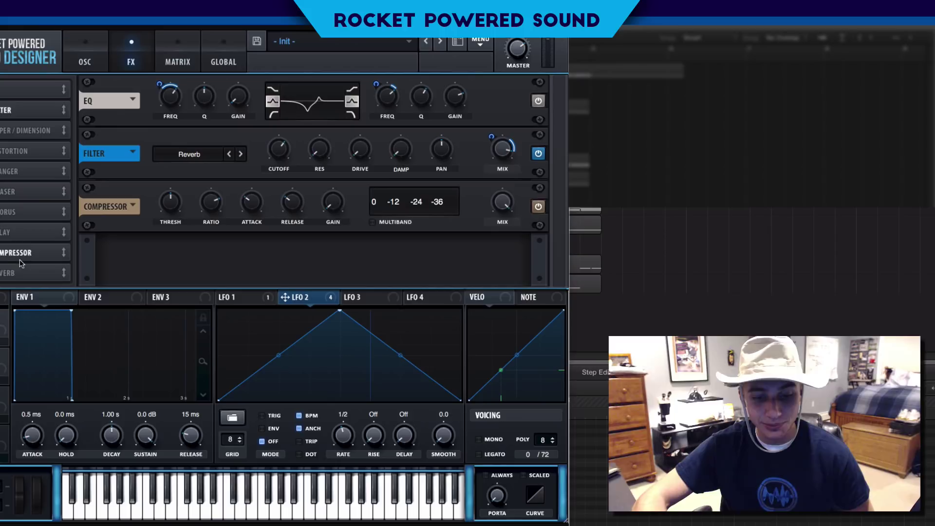
left_click_drag(21, 259, 49, 133)
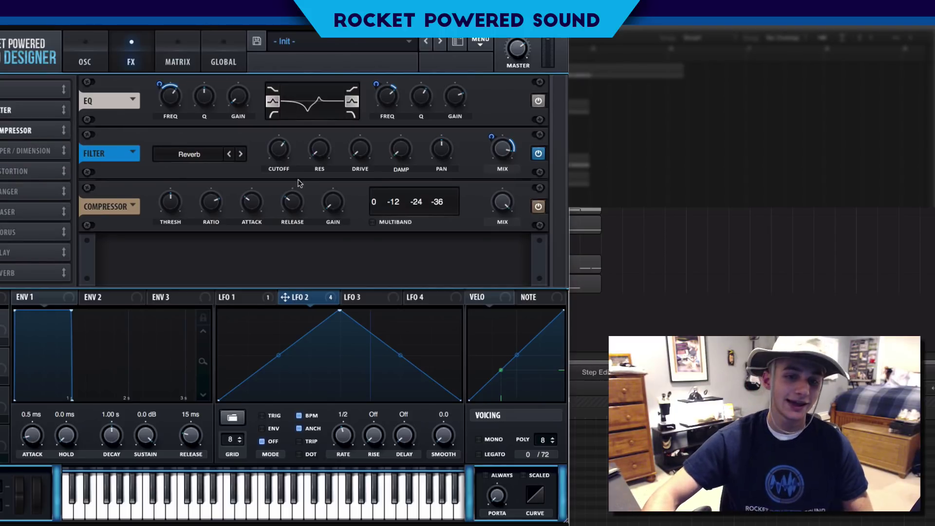
left_click(373, 222)
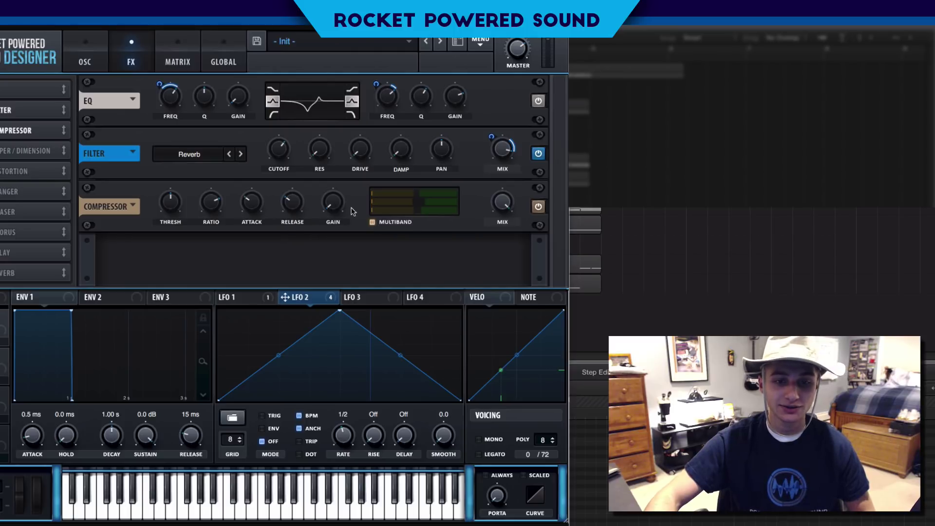
left_click_drag(333, 202, 337, 171)
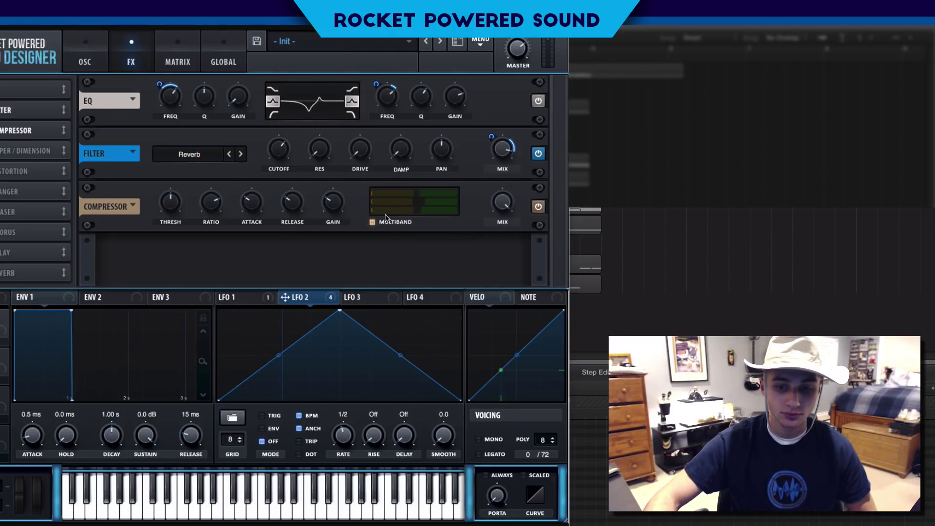
mouse_move(428, 213)
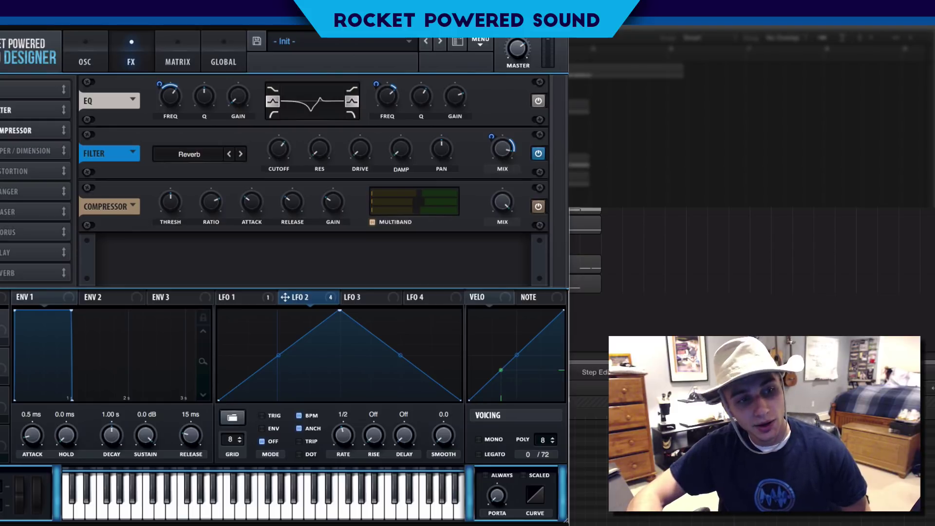
Lower the main filter mix to about 73% and set mono voicing with portamento glide.
left_click(80, 54)
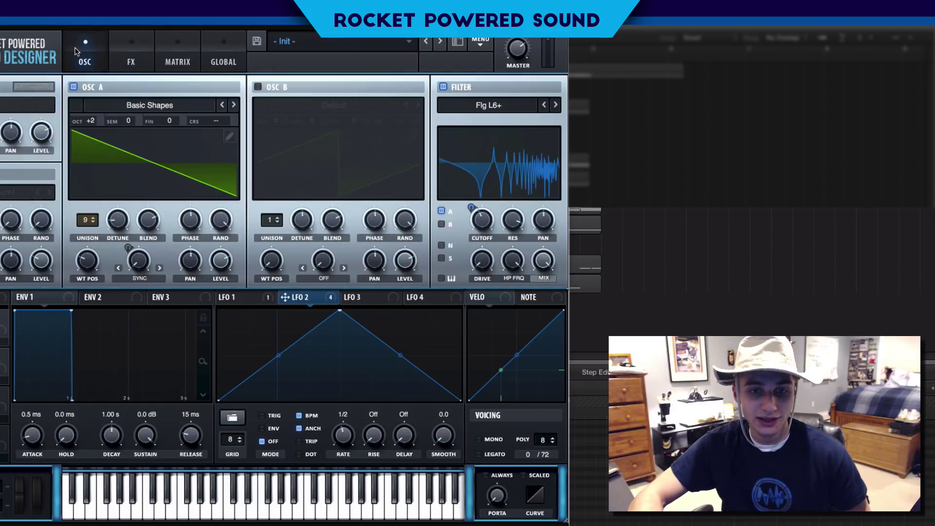
left_click_drag(553, 267, 544, 282)
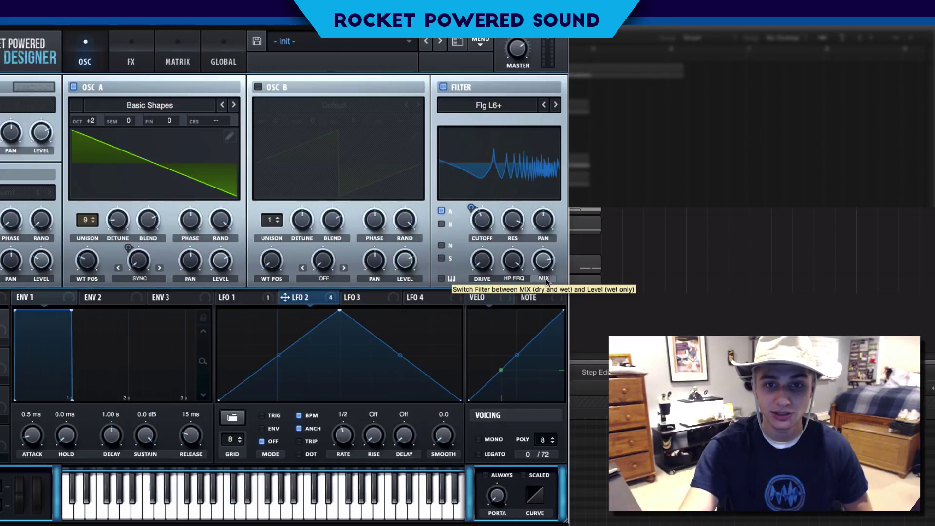
scroll(546, 281, "down", 3)
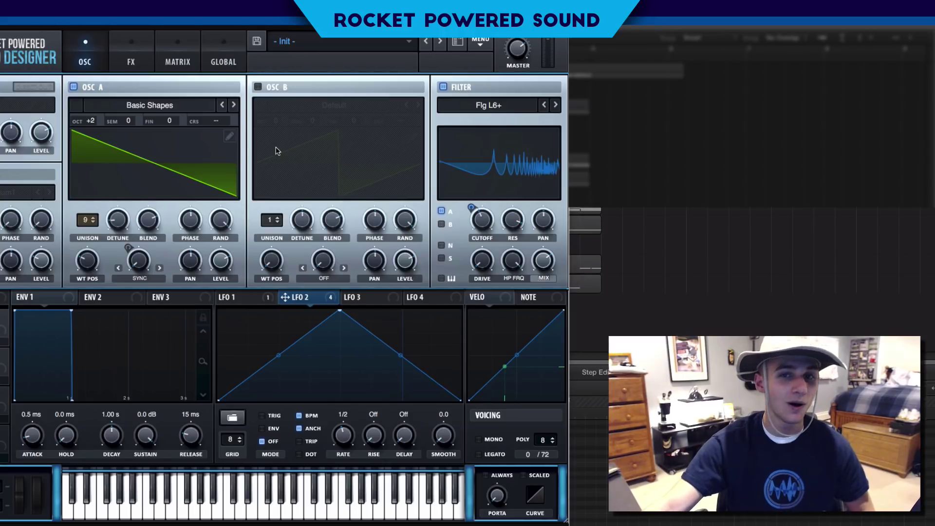
left_click(479, 439)
left_click_drag(498, 496, 498, 459)
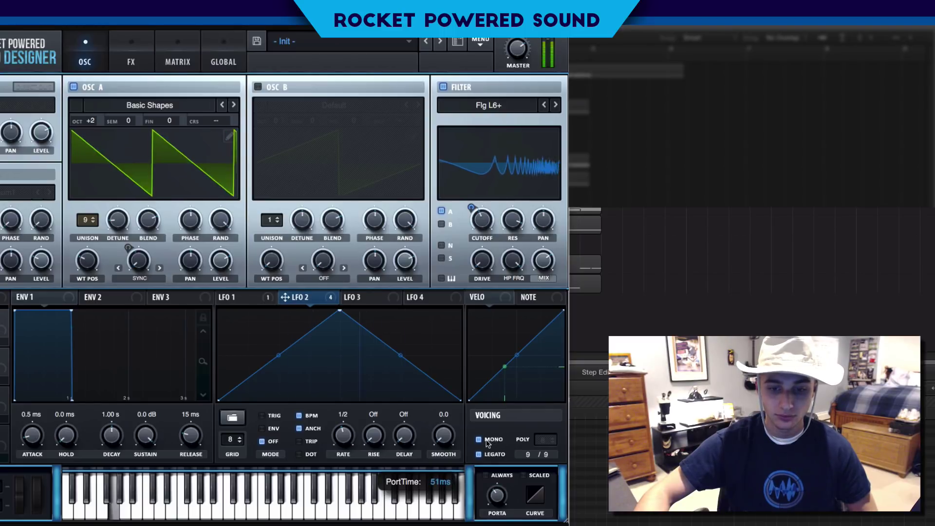
left_click(131, 54)
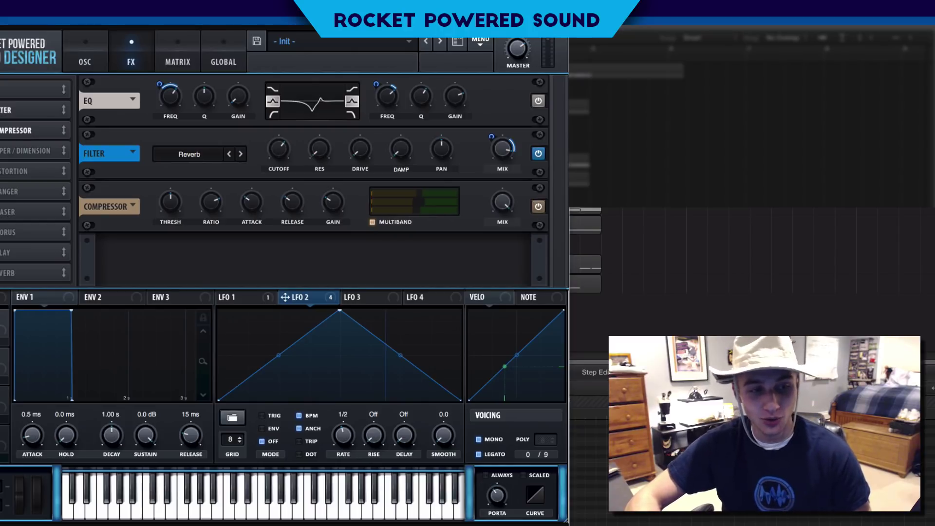
Add a Delay after the Compressor, BPM sync off, linked times at 23.32.
left_click_drag(27, 257, 5, 155)
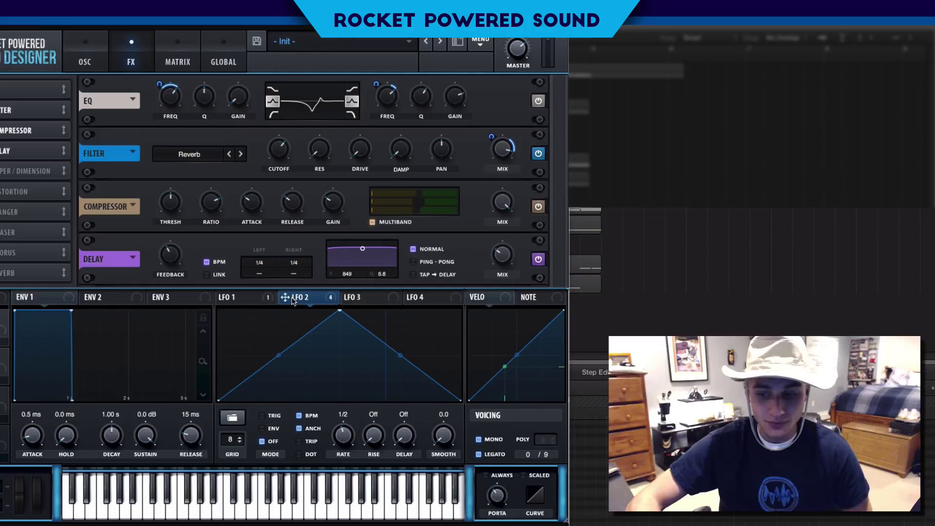
left_click(211, 264)
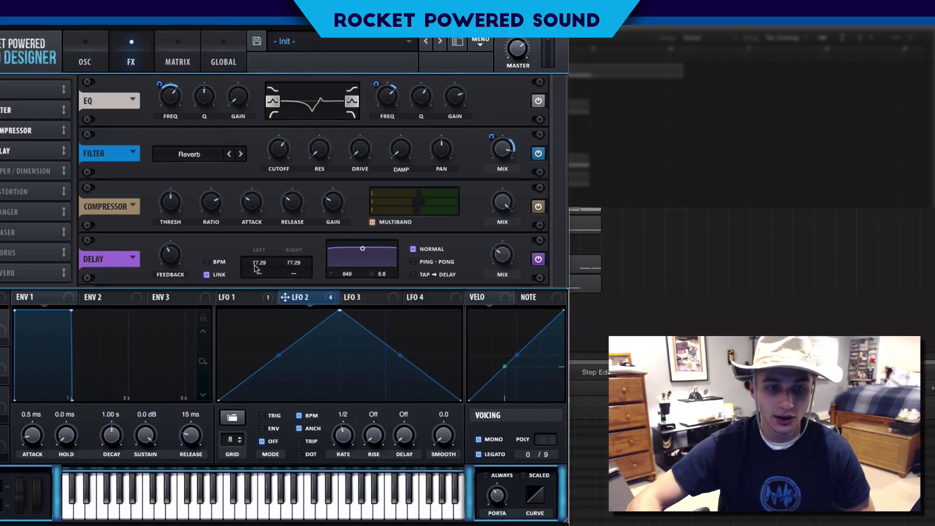
mouse_move(255, 268)
left_mouse_down()
mouse_move(259, 295)
mouse_move(257, 268)
mouse_move(258, 276)
left_mouse_up()
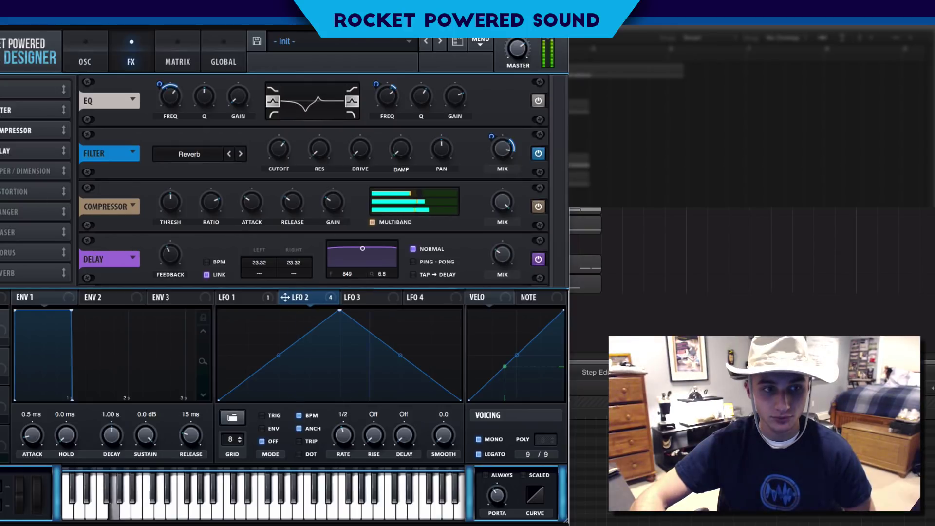
left_click(539, 259)
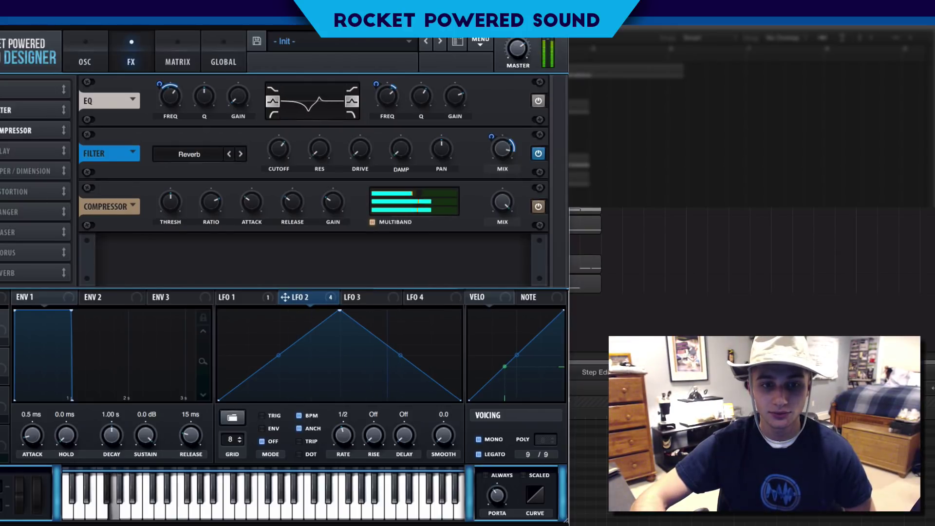
key("ctrl+z")
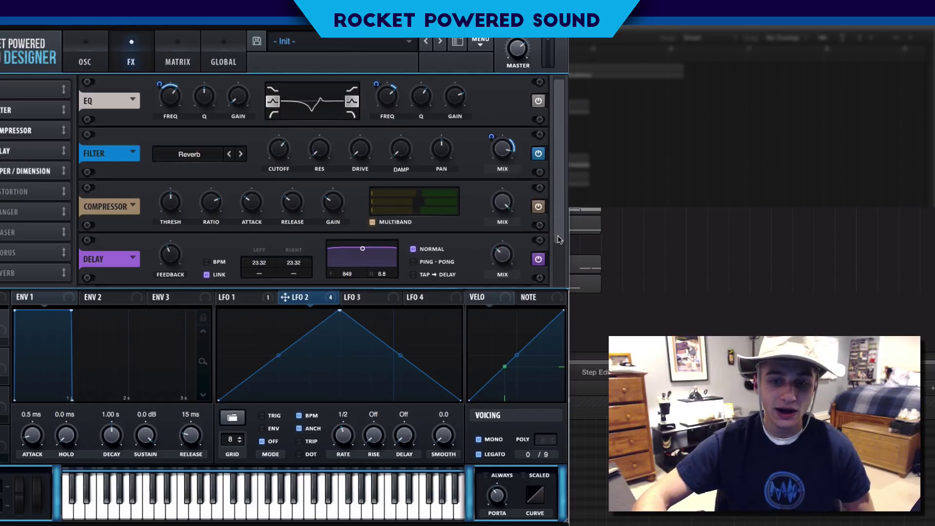
Set the Hyper mix to about 14% and the Dimension size to 0%.
left_click_drag(559, 239, 568, 346)
left_click_drag(340, 257, 331, 285)
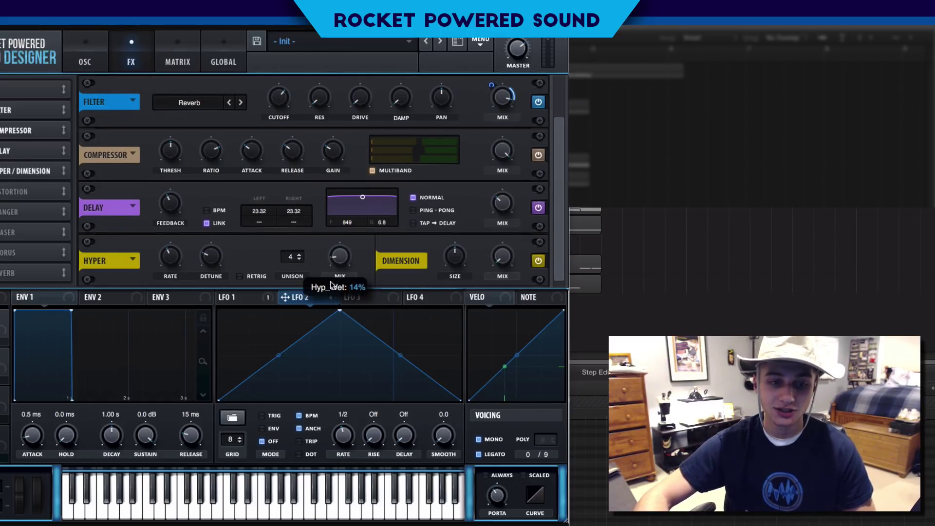
mouse_move(455, 256)
left_mouse_down()
mouse_move(467, 267)
mouse_move(460, 258)
left_mouse_up()
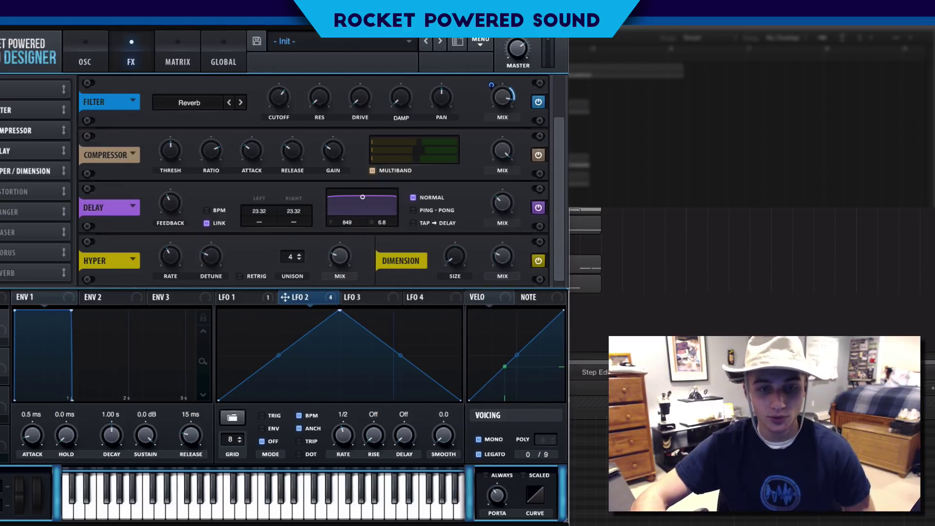
mouse_move(339, 256)
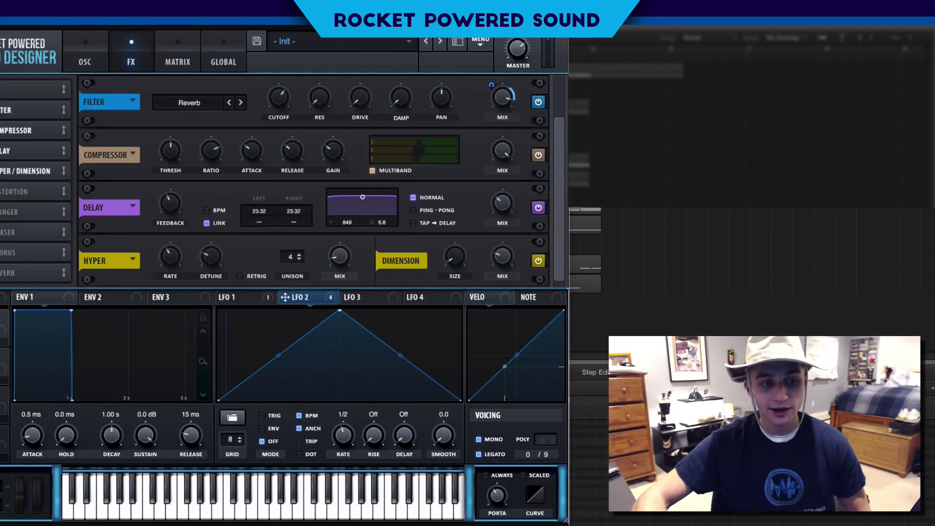
Add a Reverb after Hyper/Dimension and lower its mix to about 13%.
scroll(315, 181, "down", 2)
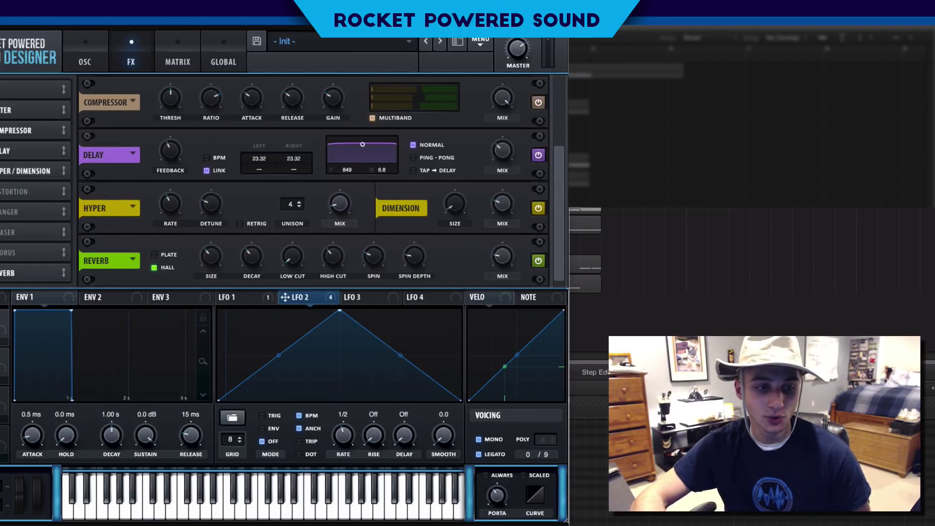
left_click_drag(8, 273, 6, 185)
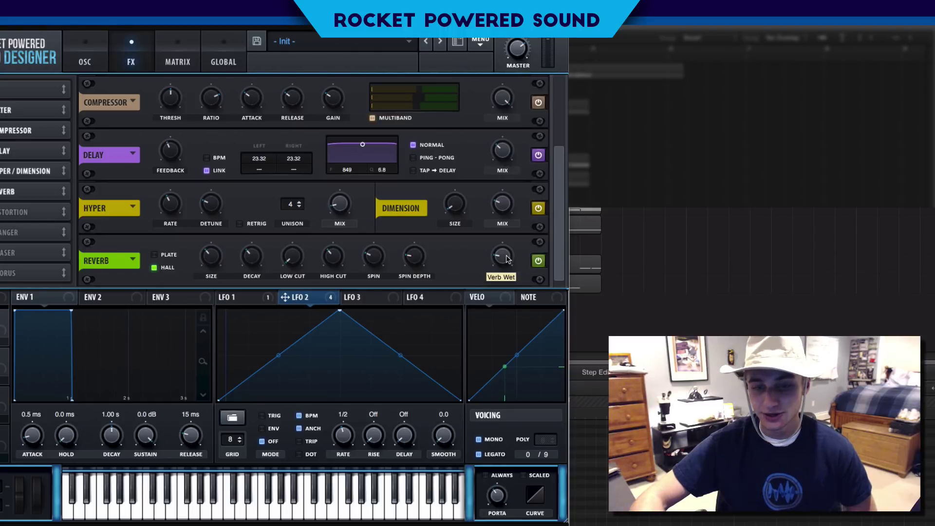
left_click_drag(507, 259, 508, 275)
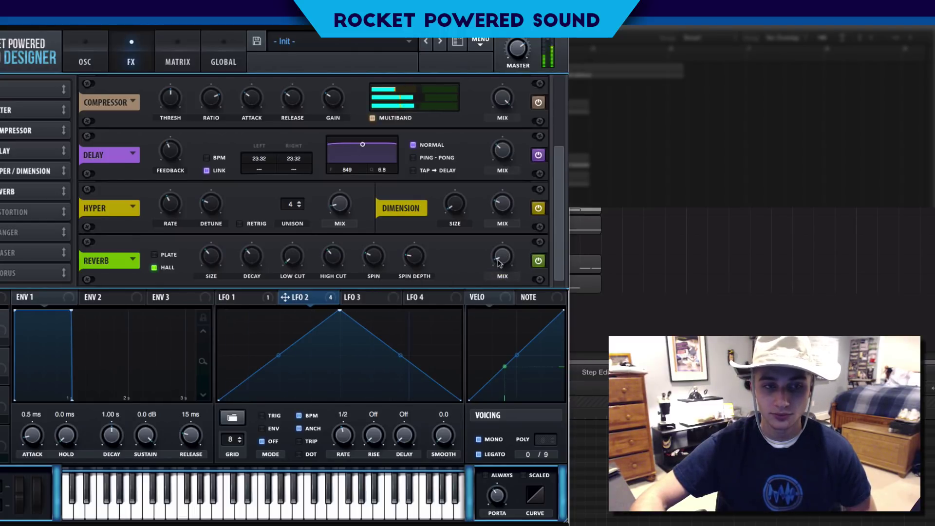
On the oscillator page, show LFO 3 and drag it toward a modulation target.
left_click(103, 67)
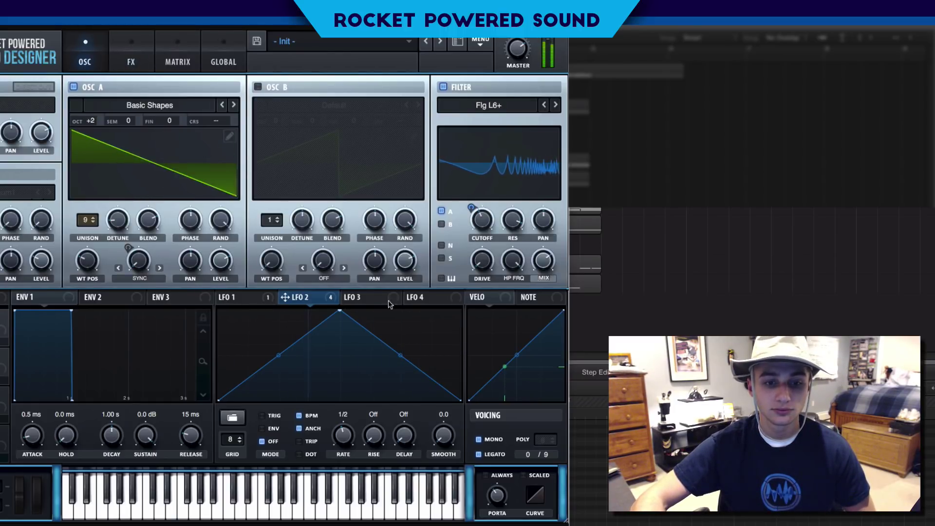
left_click(372, 297)
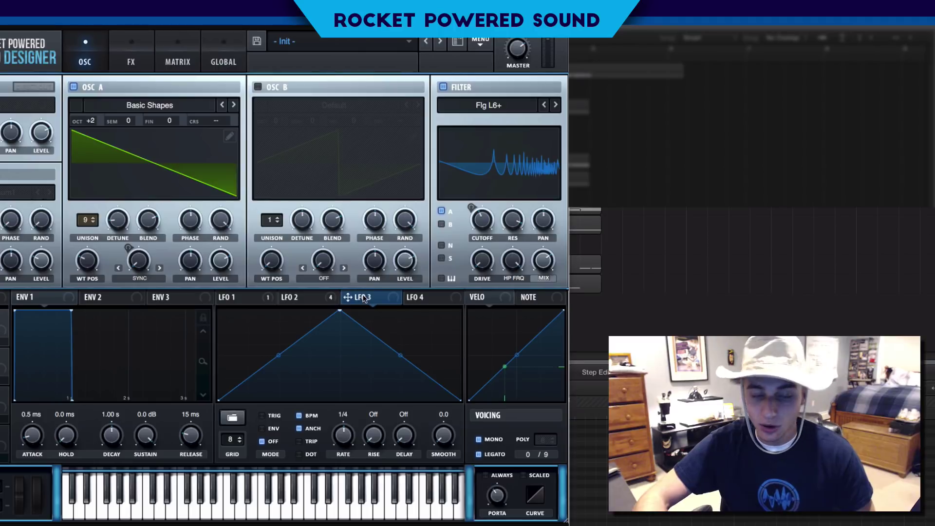
left_click_drag(347, 297, 6, 326)
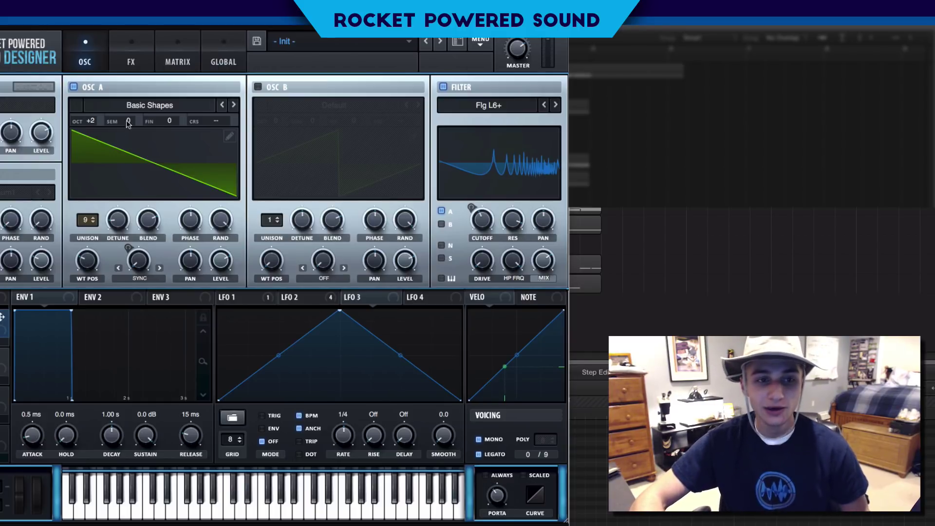
Route Macro 1 to LFO3 Rate in the matrix and set LFO 3 to Trig mode.
left_click(171, 61)
left_click(11, 225)
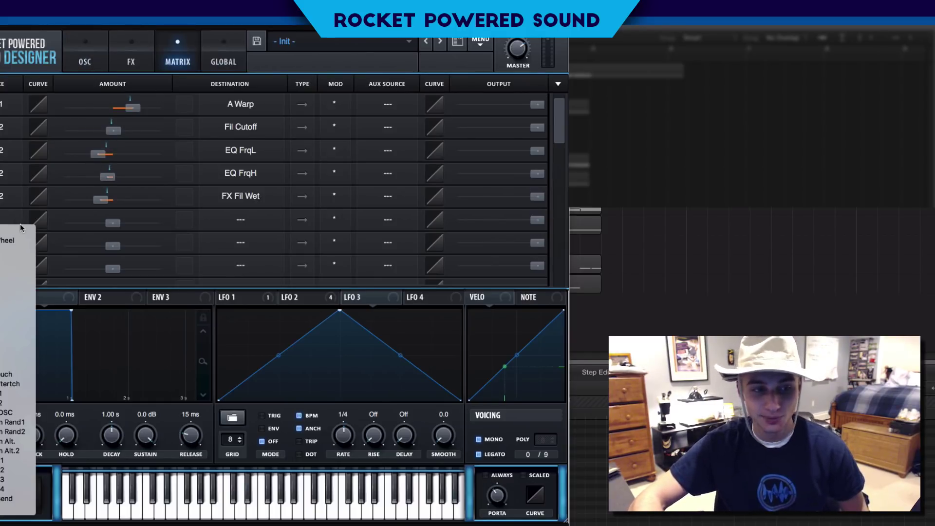
left_click(14, 460)
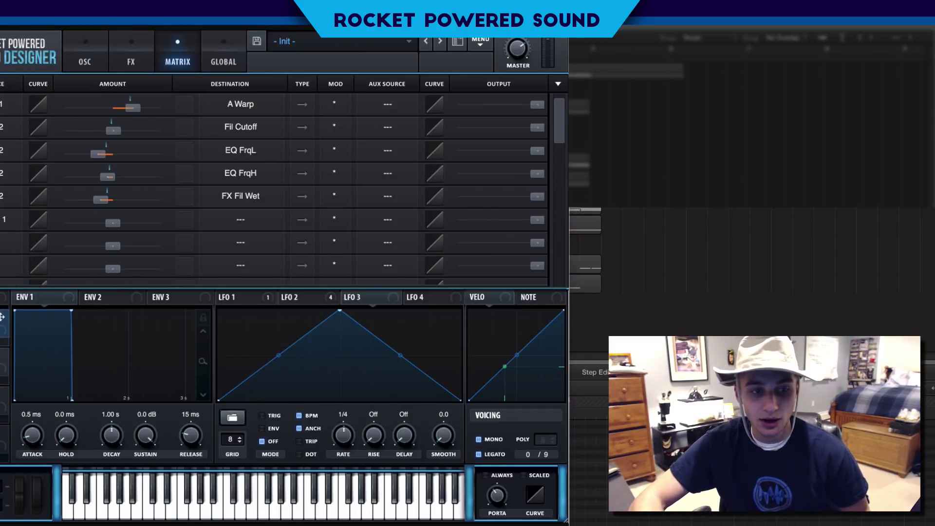
left_click(244, 224)
mouse_move(231, 289)
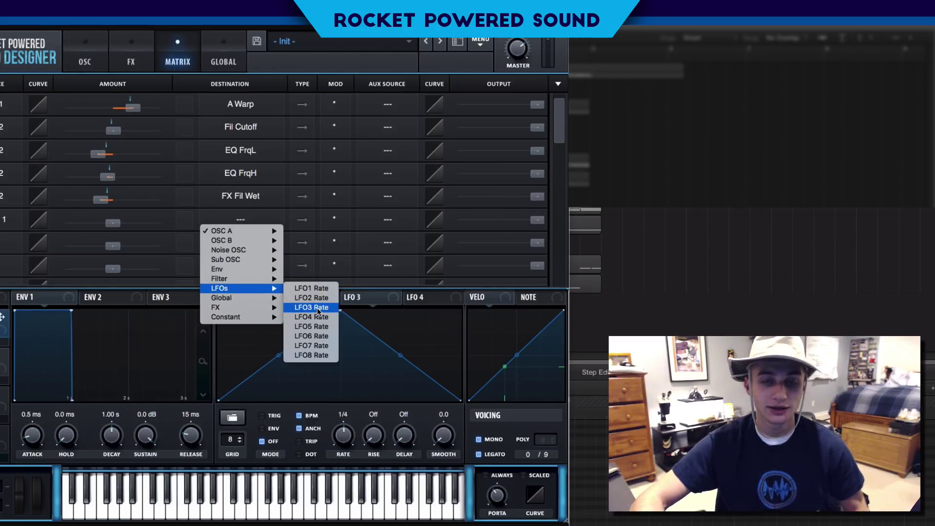
left_click(317, 308)
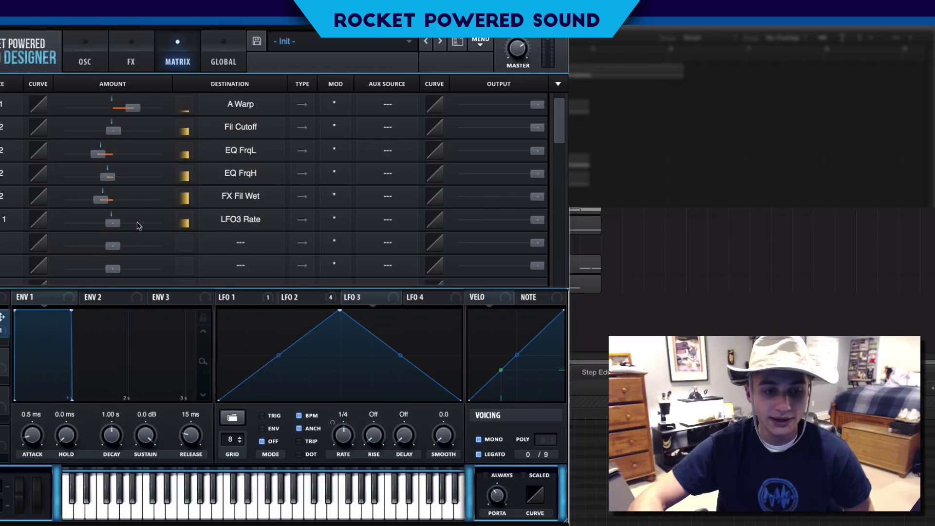
left_click(362, 299)
left_click(273, 417)
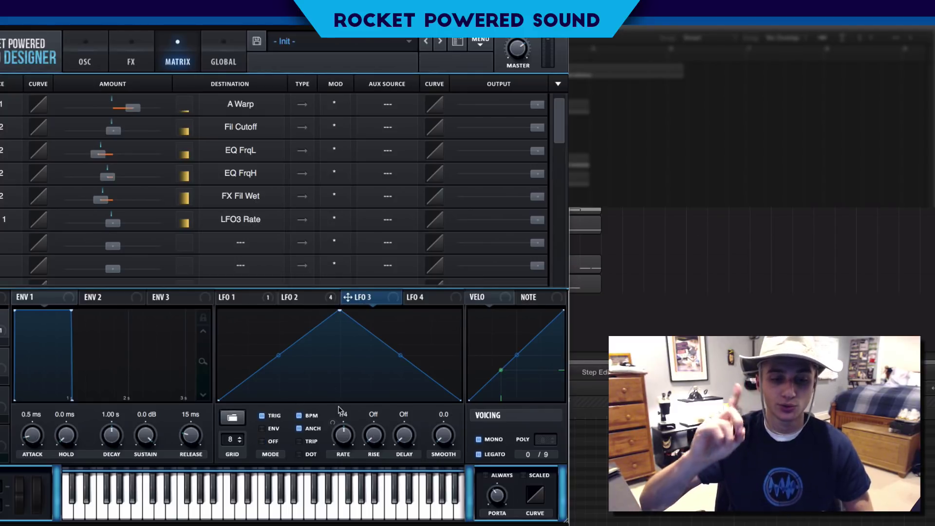
Turn off LFO 3's BPM sync and route LFO 3 to Global Mast.Tun.
left_click(298, 415)
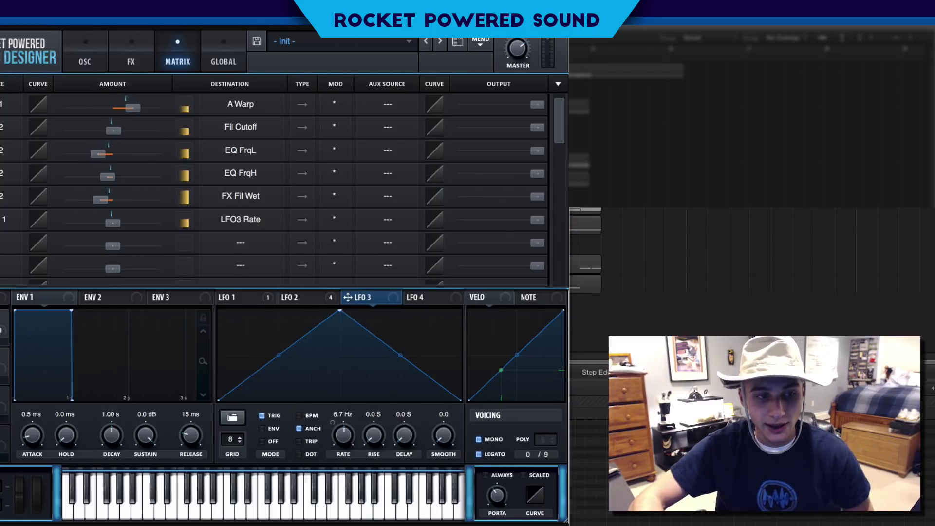
left_click(11, 244)
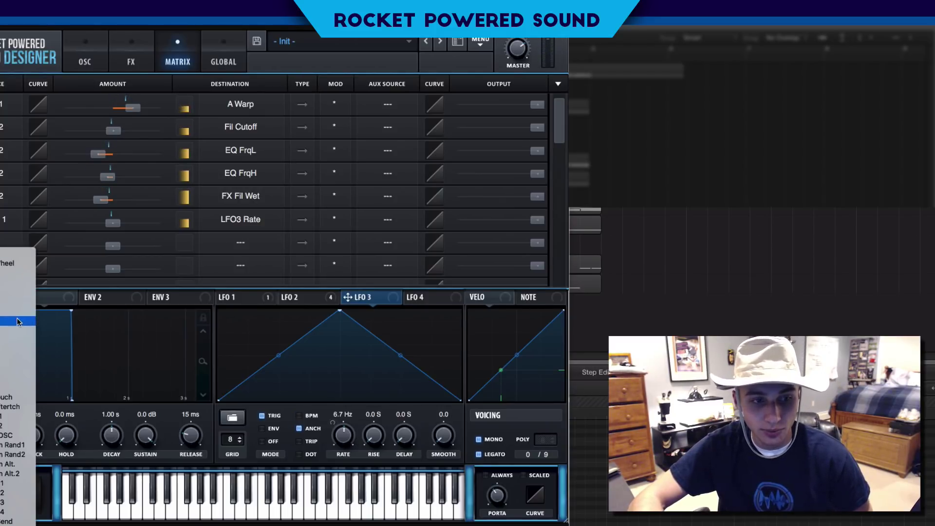
left_click(19, 322)
left_click(229, 242)
mouse_move(248, 320)
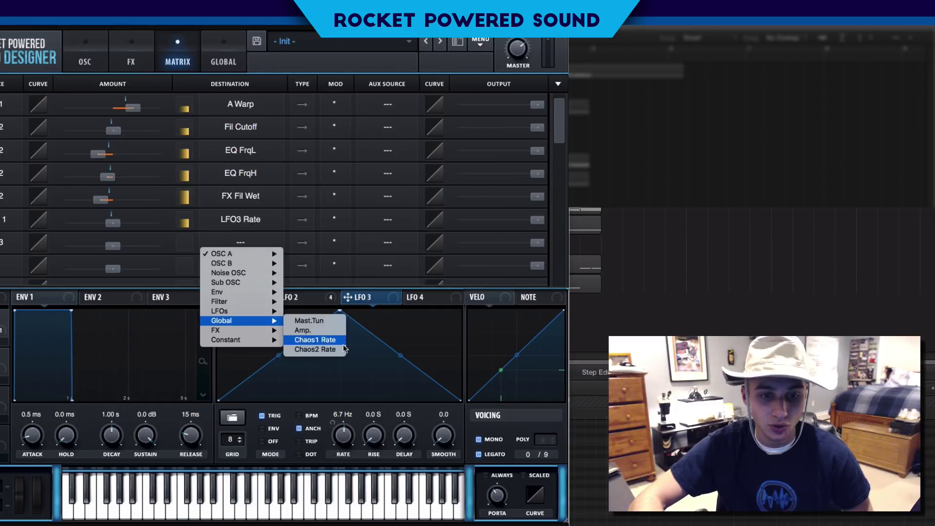
left_click(300, 321)
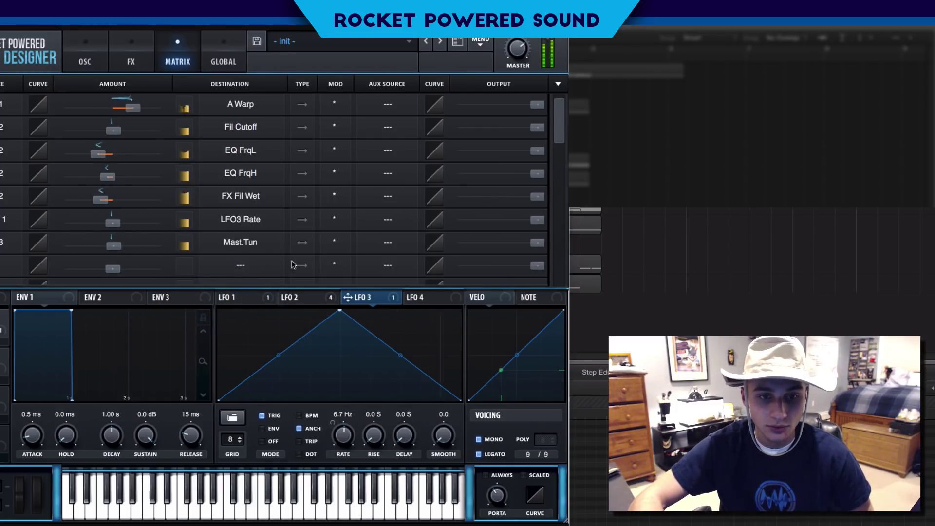
Reshape LFO 3 with an early peak, a new bottom point and raised endpoints.
left_click_drag(340, 310, 280, 310)
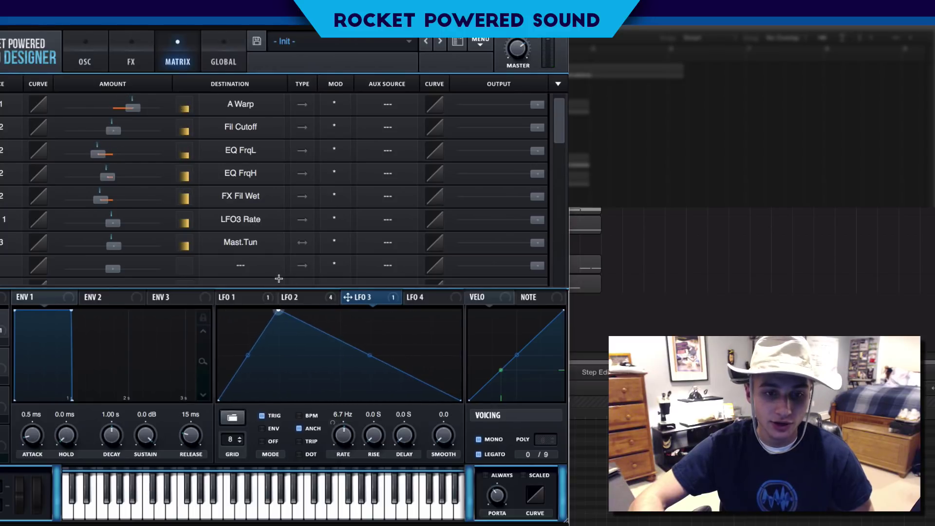
double_click(405, 399)
left_click_drag(219, 400, 217, 357)
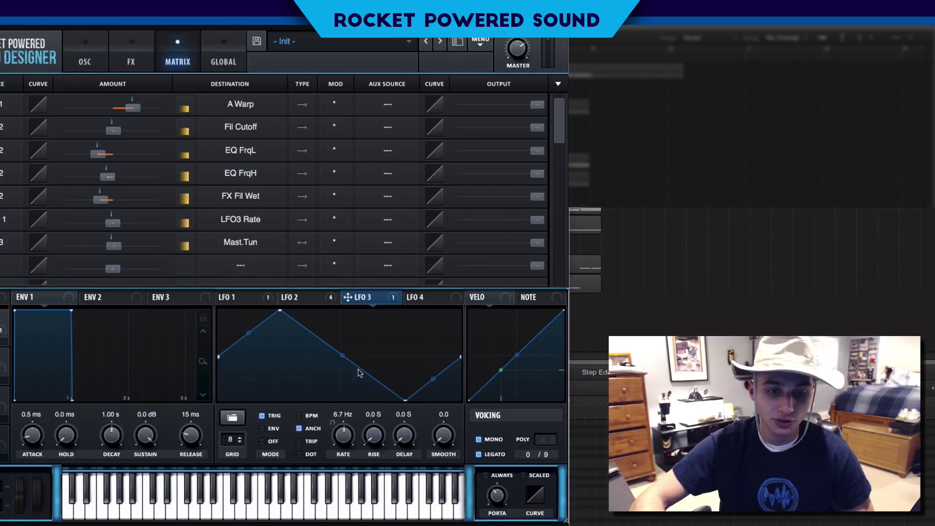
left_click_drag(406, 401, 400, 400)
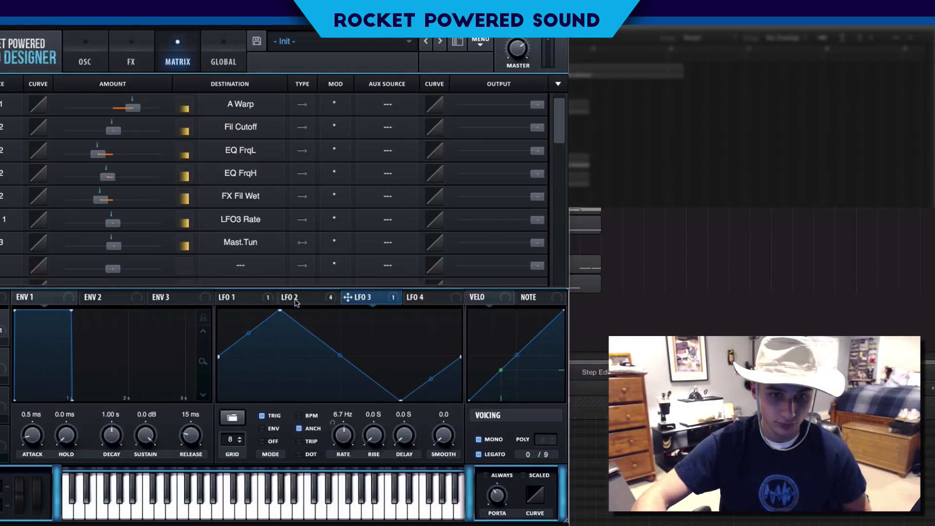
left_click_drag(280, 310, 278, 311)
left_click_drag(219, 357, 219, 356)
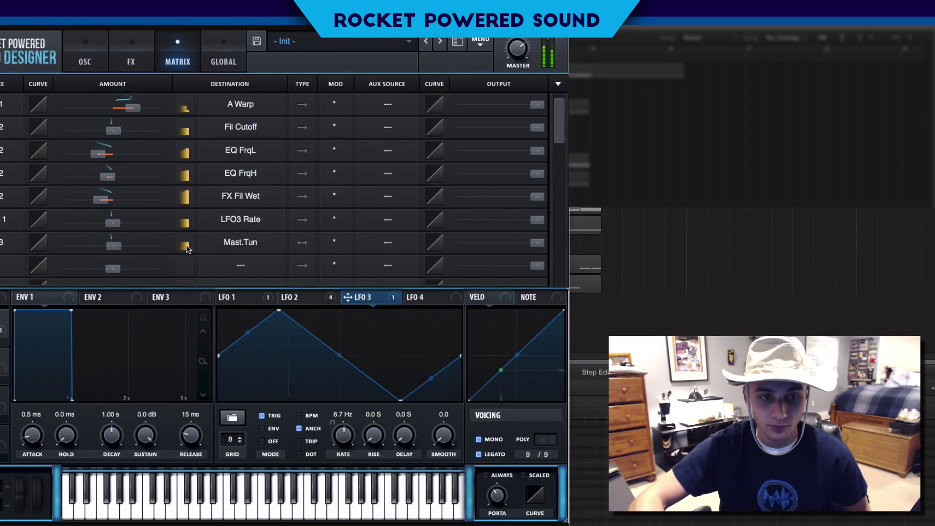
Slow LFO 3's rate down to 4.7 Hz.
left_click(291, 297)
left_click(364, 303)
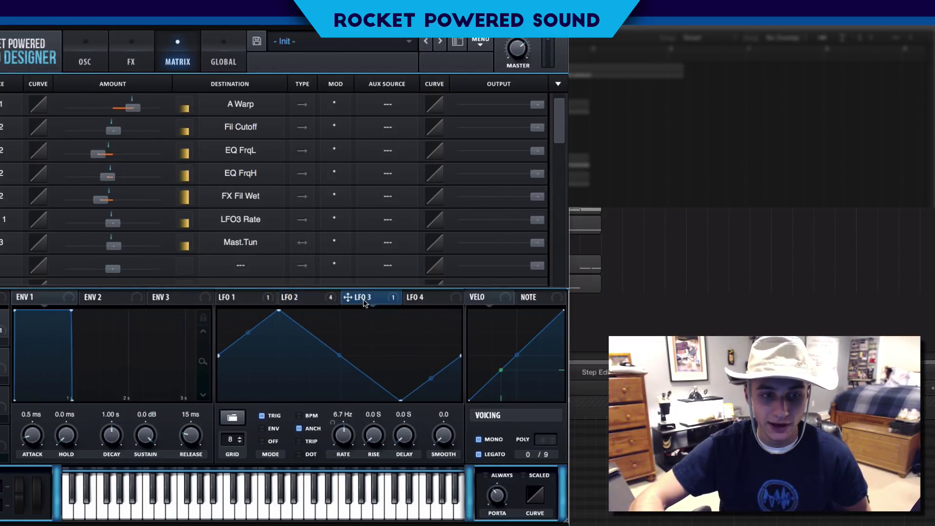
left_click_drag(344, 441, 344, 443)
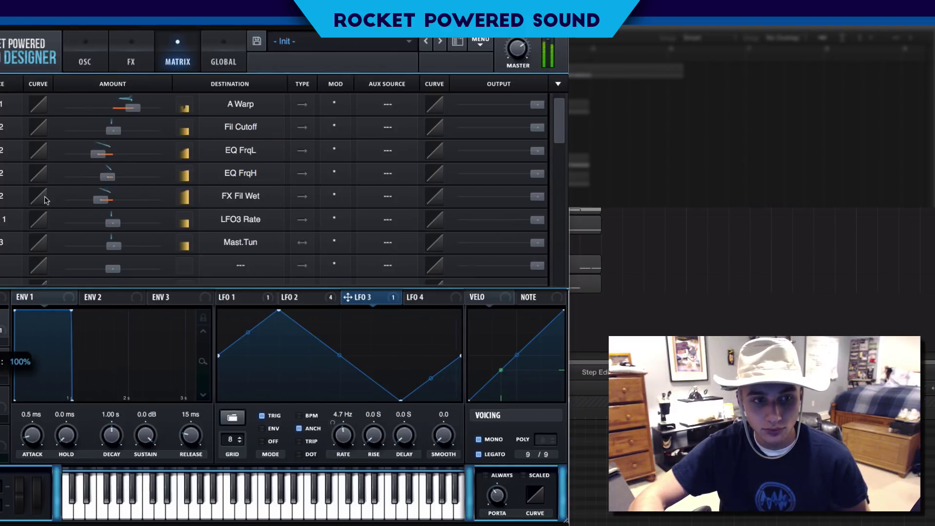
Raise the Macro 1 to LFO3 Rate routing amount to about 10.
mouse_move(124, 229)
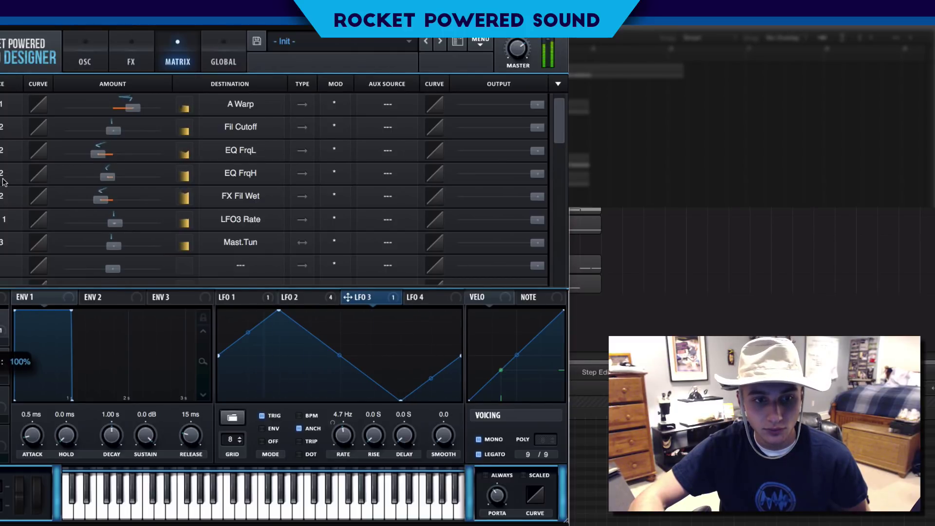
left_click_drag(115, 223, 133, 239)
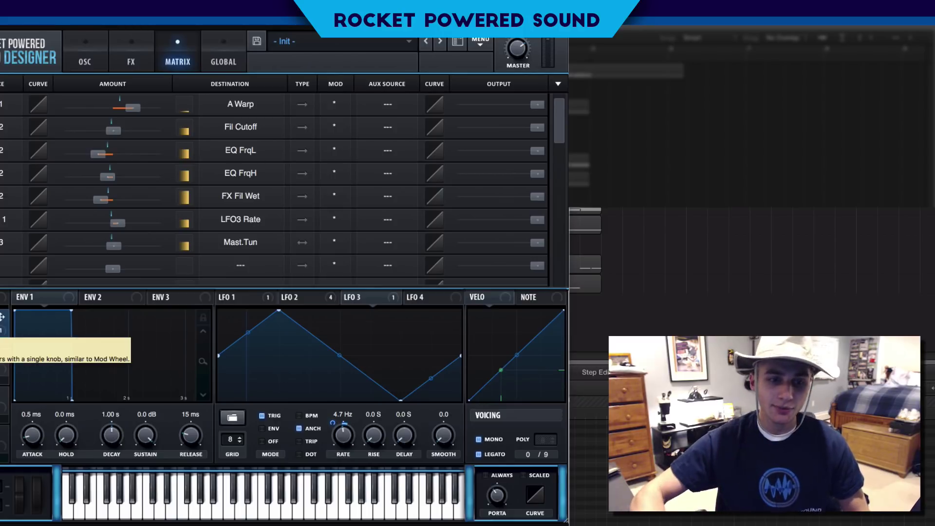
mouse_move(113, 251)
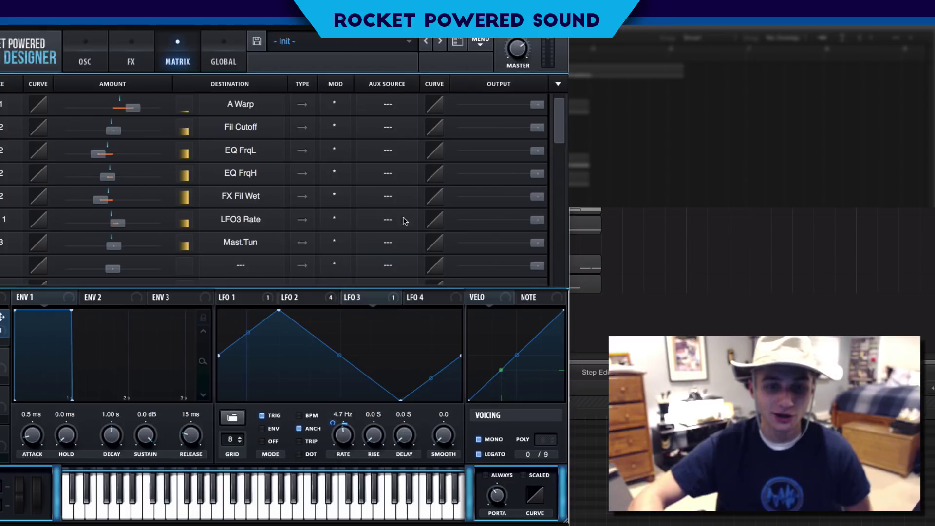
Assign Macro 1 as the aux source on the LFO 3 to Mast.Tun vibrato routing.
left_click(393, 243)
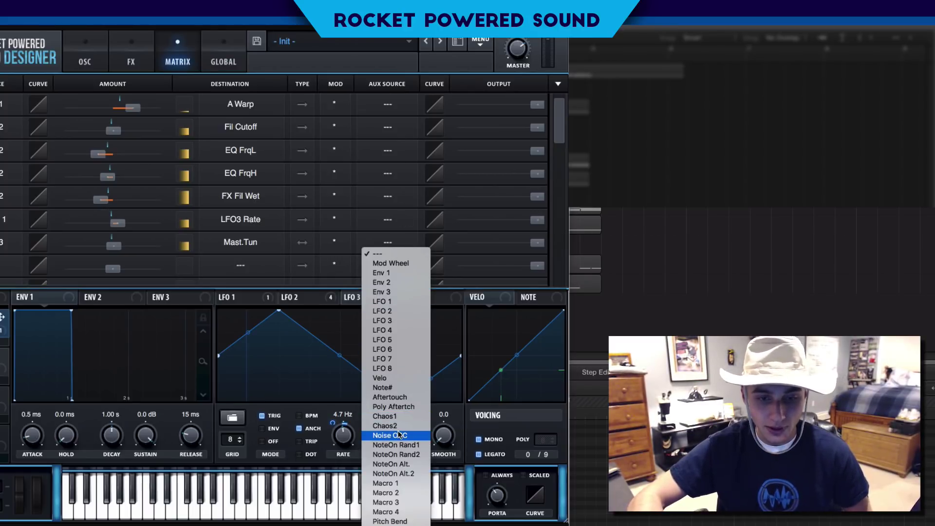
left_click(406, 486)
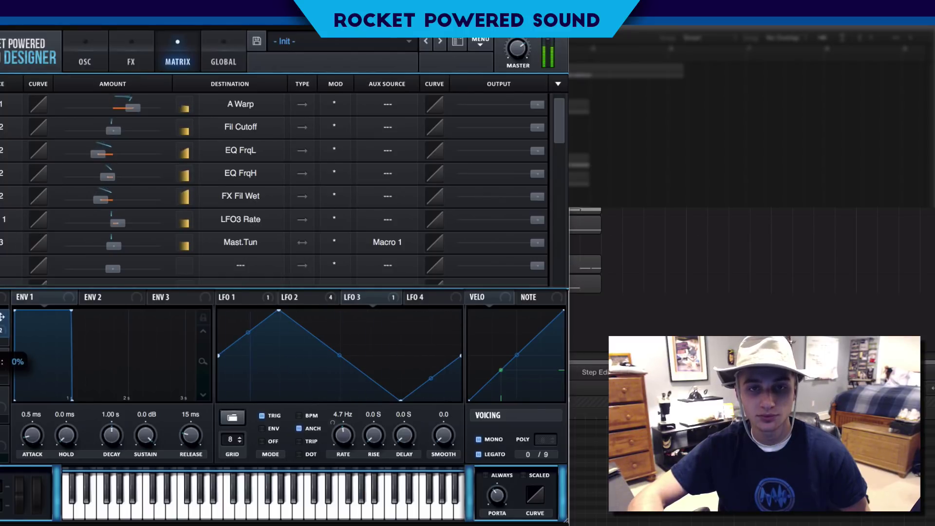
Review the effects rack, then return to the OSC page with the 9-voice saw and Flg L6+ filter.
left_click(85, 60)
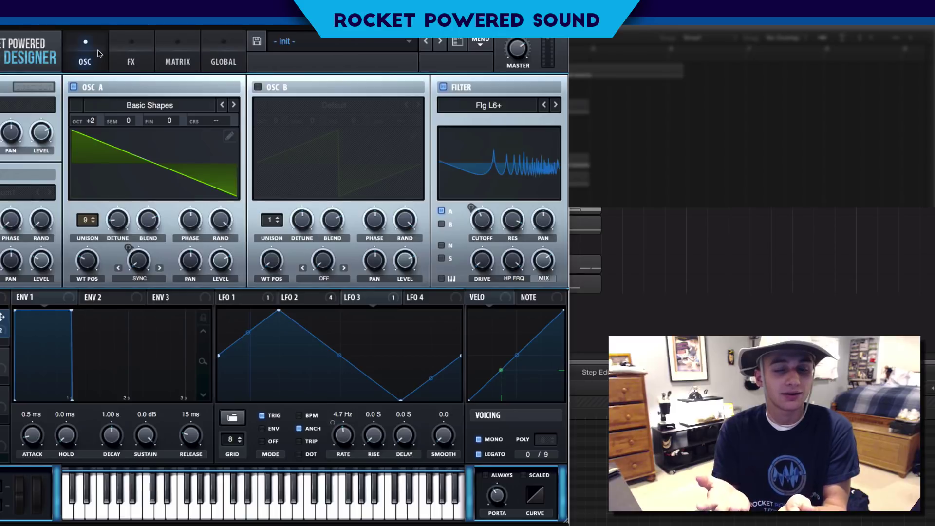
left_click(131, 61)
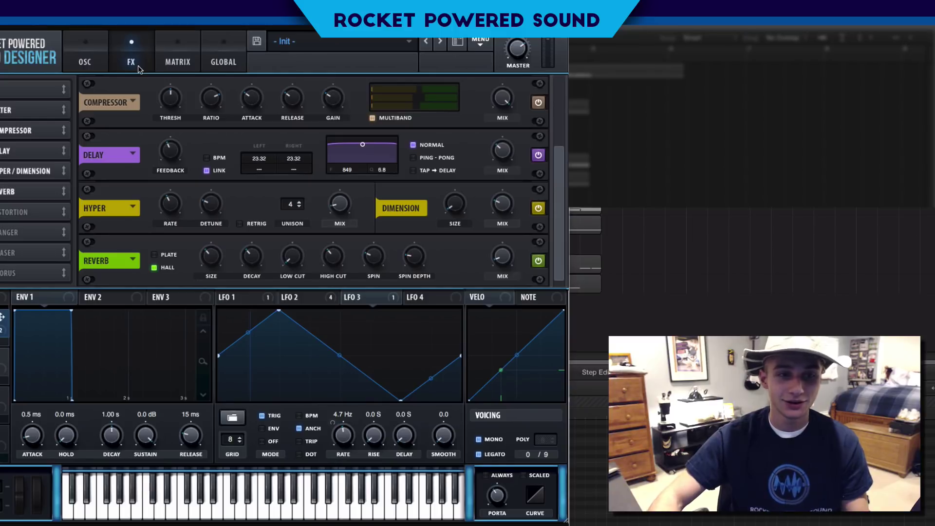
left_click(85, 48)
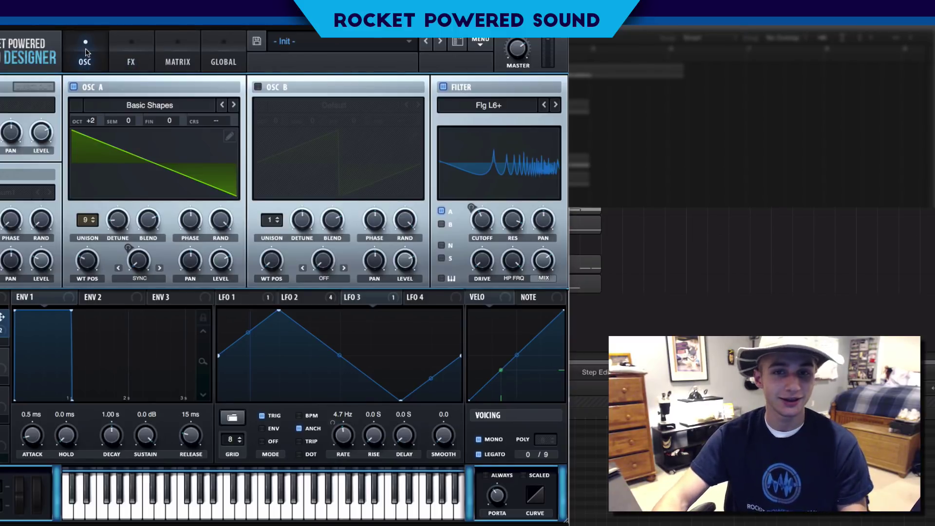